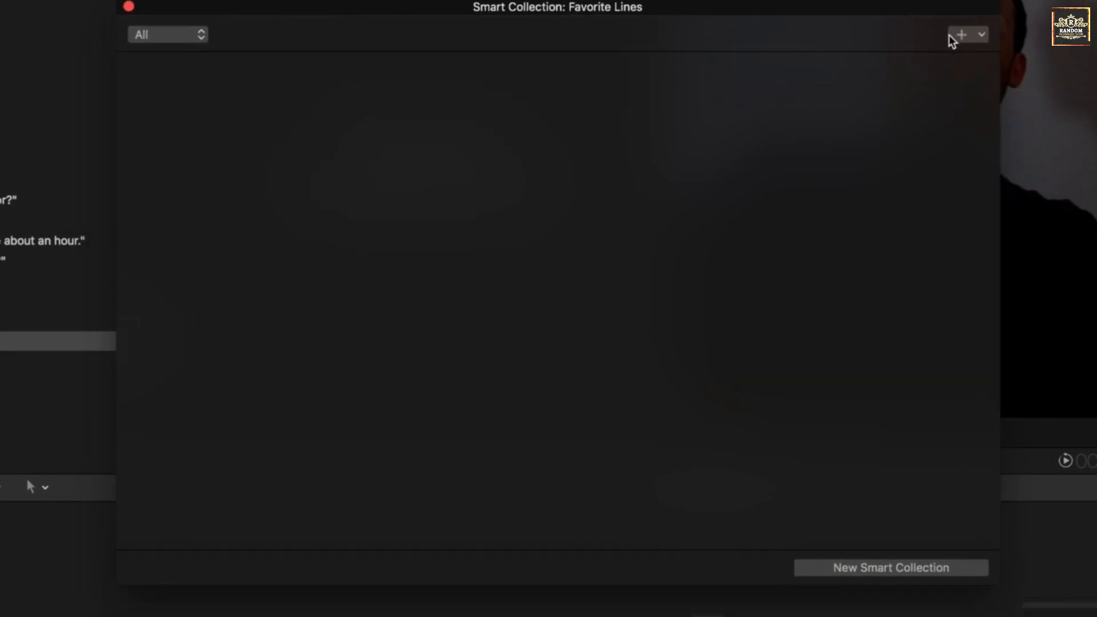
- Add a Ratings criterion for Favorites to the Favorite Lines smart collection, keeping its window clear of the clip list
{"action": "left_click", "coordinate": [982, 35]}
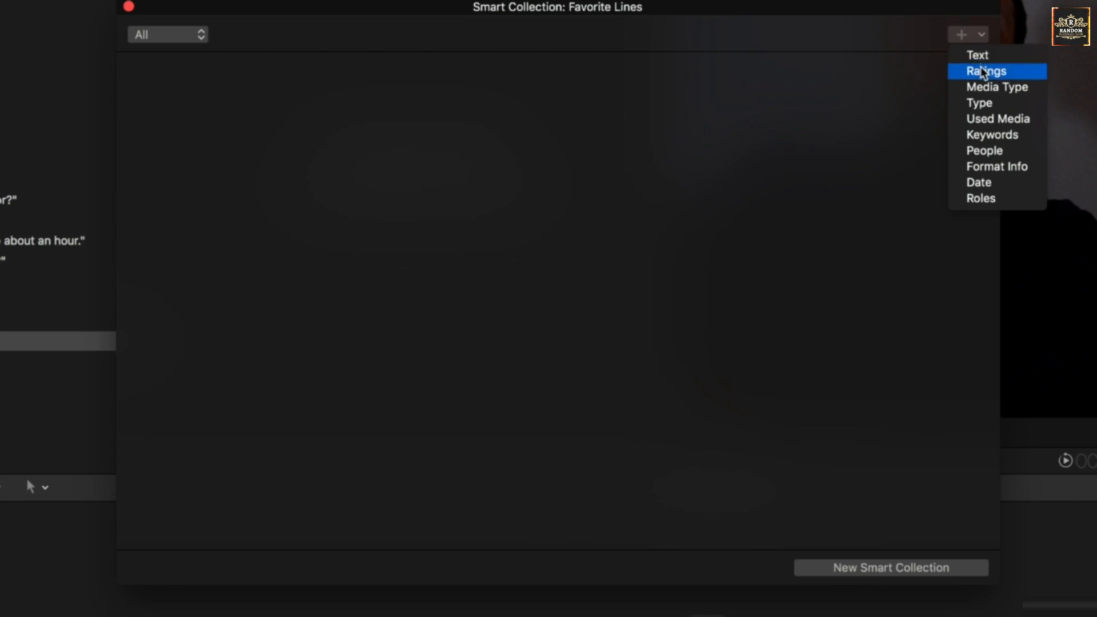
{"action": "left_click", "coordinate": [1010, 73]}
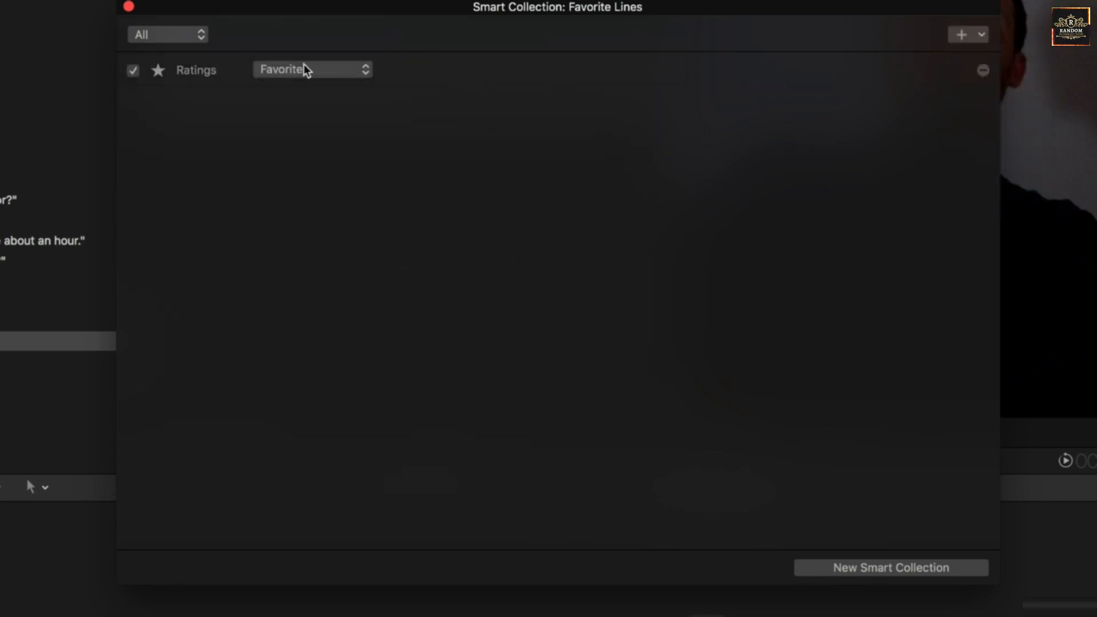
{"action": "left_click_drag", "start_coordinate": [448, 5], "coordinate": [411, 117]}
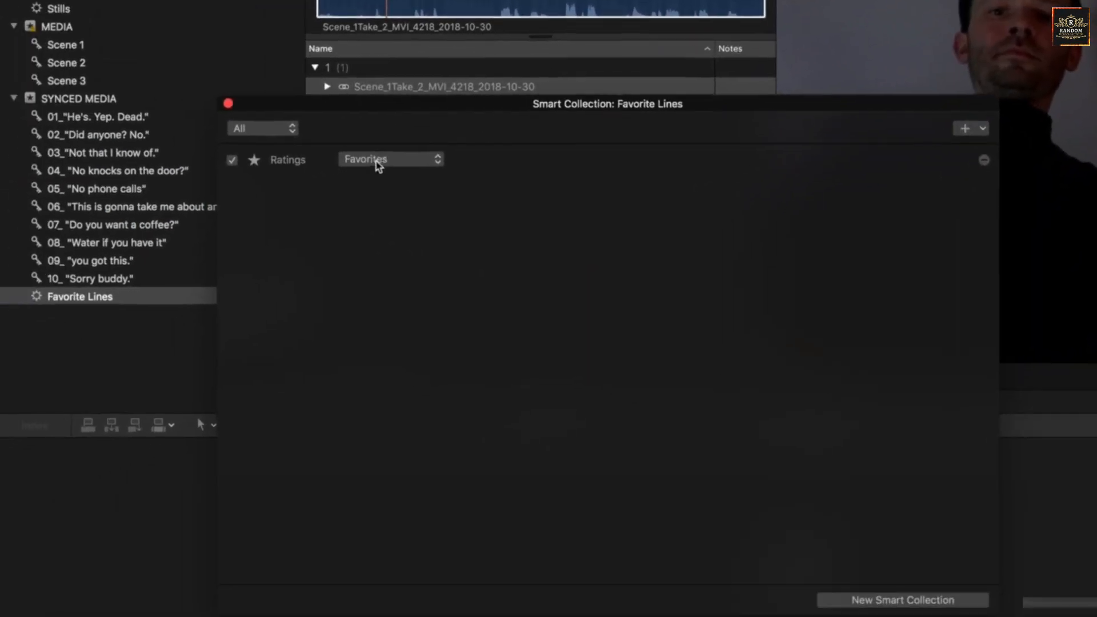
{"action": "left_click_drag", "start_coordinate": [317, 118], "coordinate": [344, 179]}
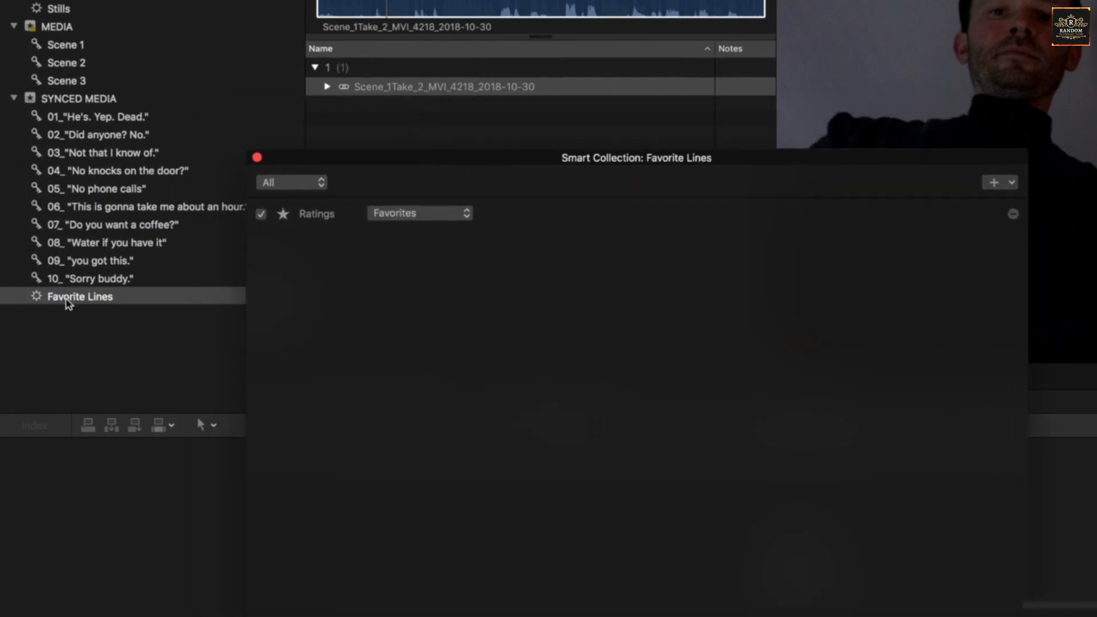
{"action": "left_click", "coordinate": [494, 2]}
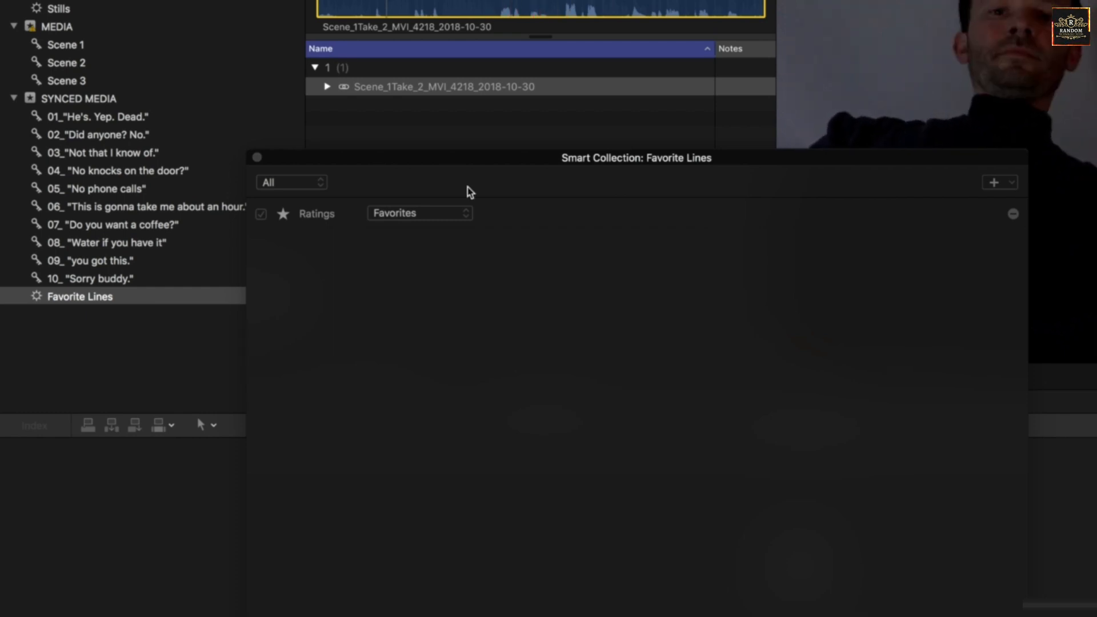
- Switch the Ratings criterion to Rejected and move the criteria window down to uncover the clip list
{"action": "left_click", "coordinate": [448, 214]}
{"action": "left_click", "coordinate": [430, 231]}
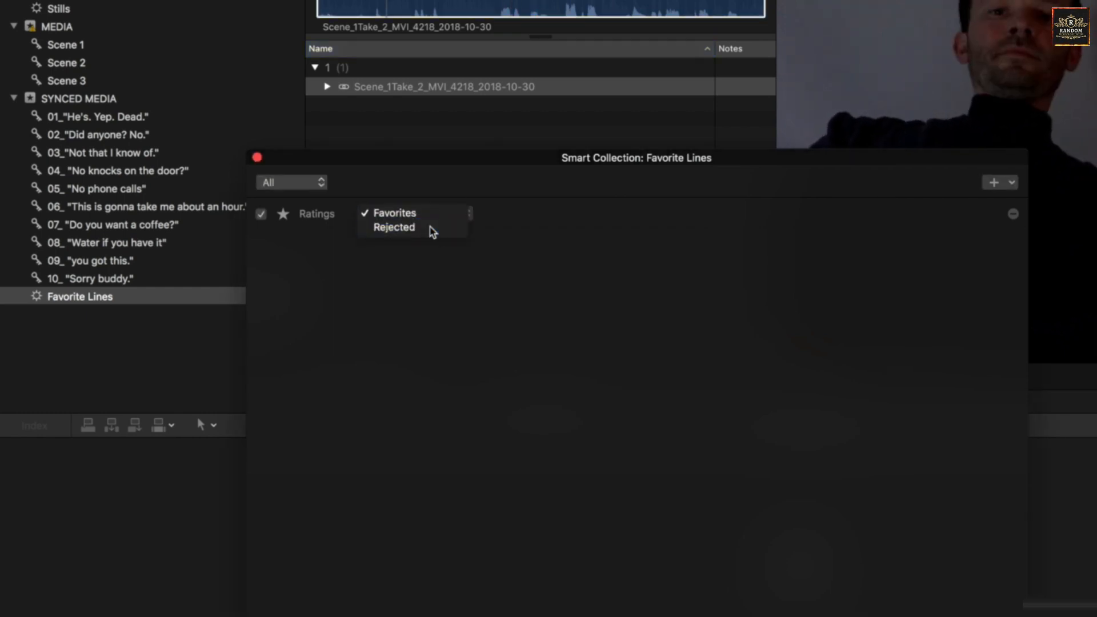
{"action": "left_click_drag", "start_coordinate": [444, 164], "coordinate": [401, 397]}
- Look through the rejected clips of scenes 1 and 2, previewing several of them
{"action": "scroll", "coordinate": [396, 218], "scroll_direction": "down", "scroll_amount": 2}
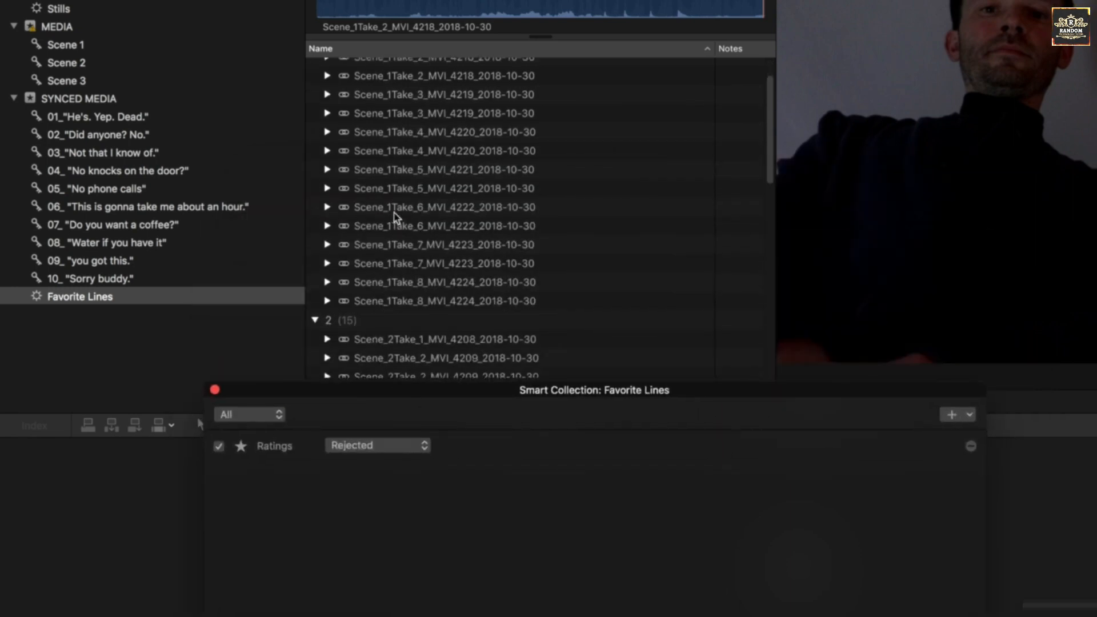
{"action": "scroll", "coordinate": [396, 218], "scroll_direction": "up", "scroll_amount": 2}
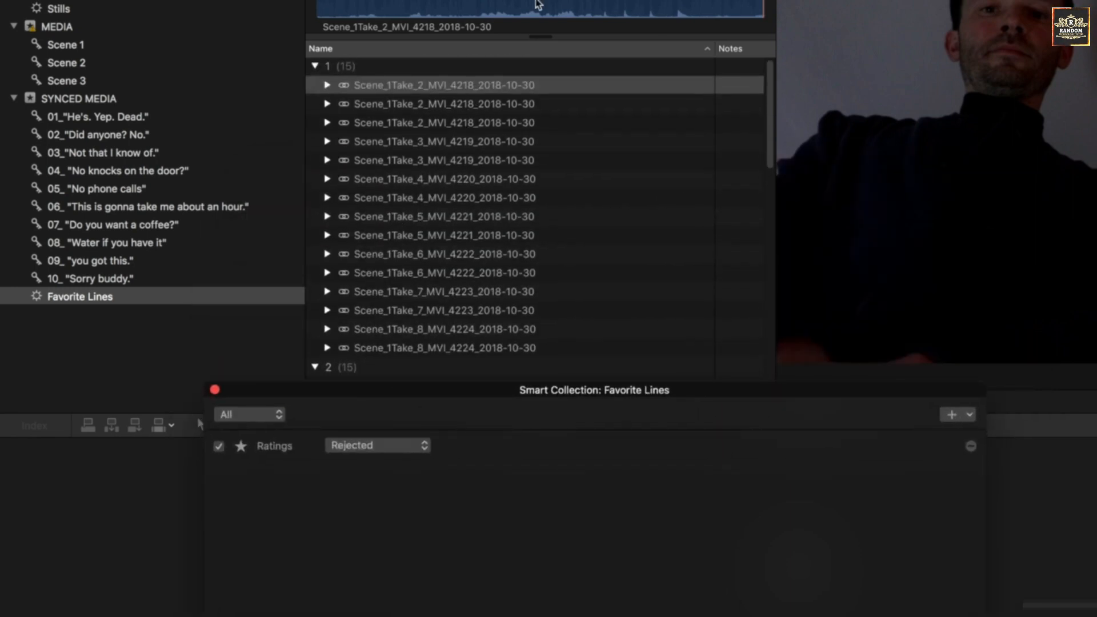
{"action": "scroll", "coordinate": [483, 208], "scroll_direction": "down", "scroll_amount": 1}
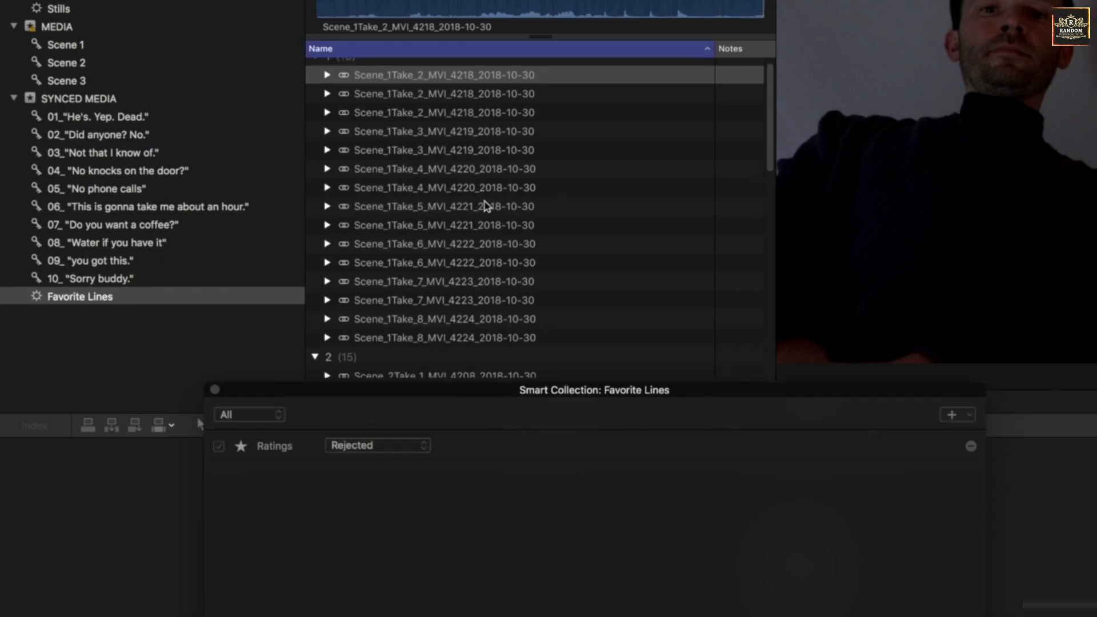
{"action": "left_click", "coordinate": [485, 207]}
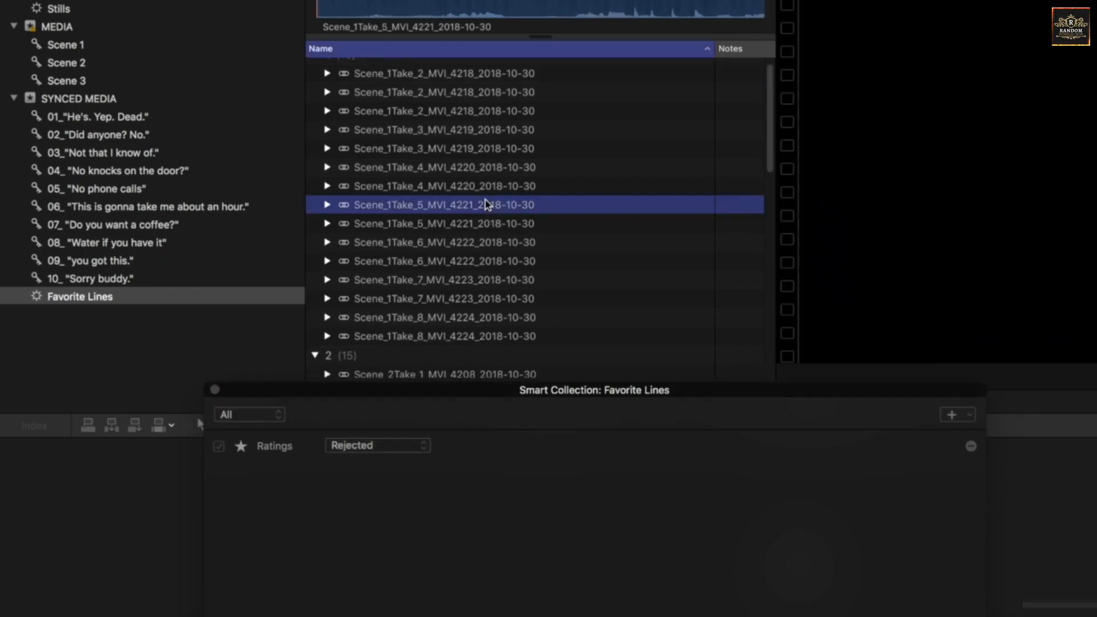
{"action": "left_click", "coordinate": [466, 228]}
{"action": "scroll", "coordinate": [466, 233], "scroll_direction": "down", "scroll_amount": 3}
{"action": "scroll", "coordinate": [466, 234], "scroll_direction": "down", "scroll_amount": 2}
{"action": "left_click", "coordinate": [466, 234]}
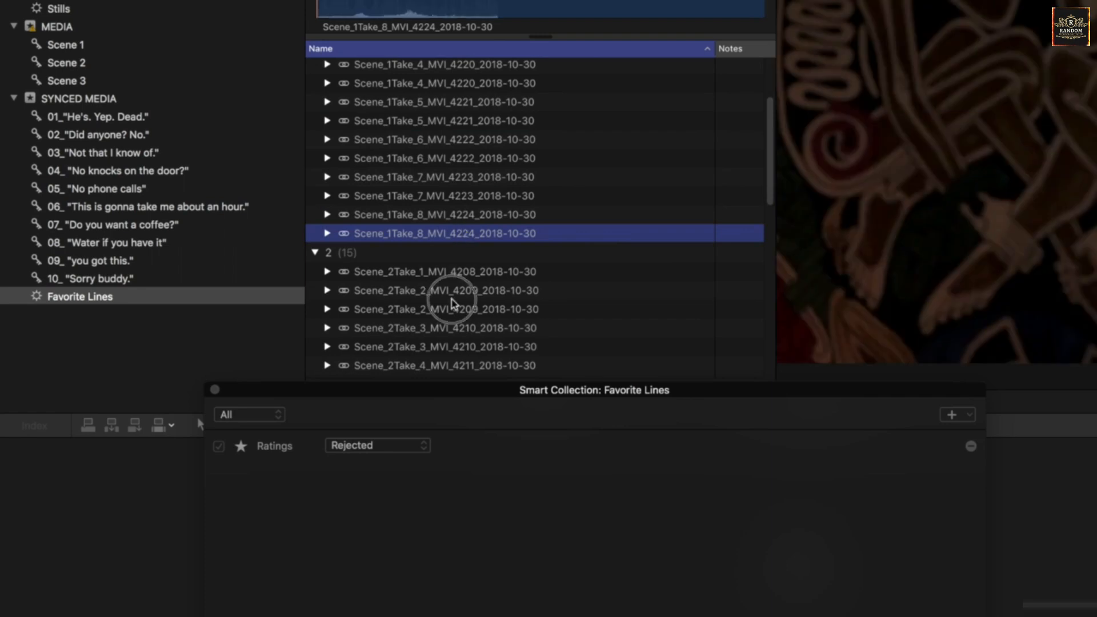
{"action": "left_click", "coordinate": [452, 296]}
- Set the Ratings criterion back to Favorites and select the Scene_1Take_2 clip in the filtered list
{"action": "left_click_drag", "start_coordinate": [421, 404], "coordinate": [429, 176]}
{"action": "left_click", "coordinate": [437, 187]}
{"action": "left_click", "coordinate": [432, 173]}
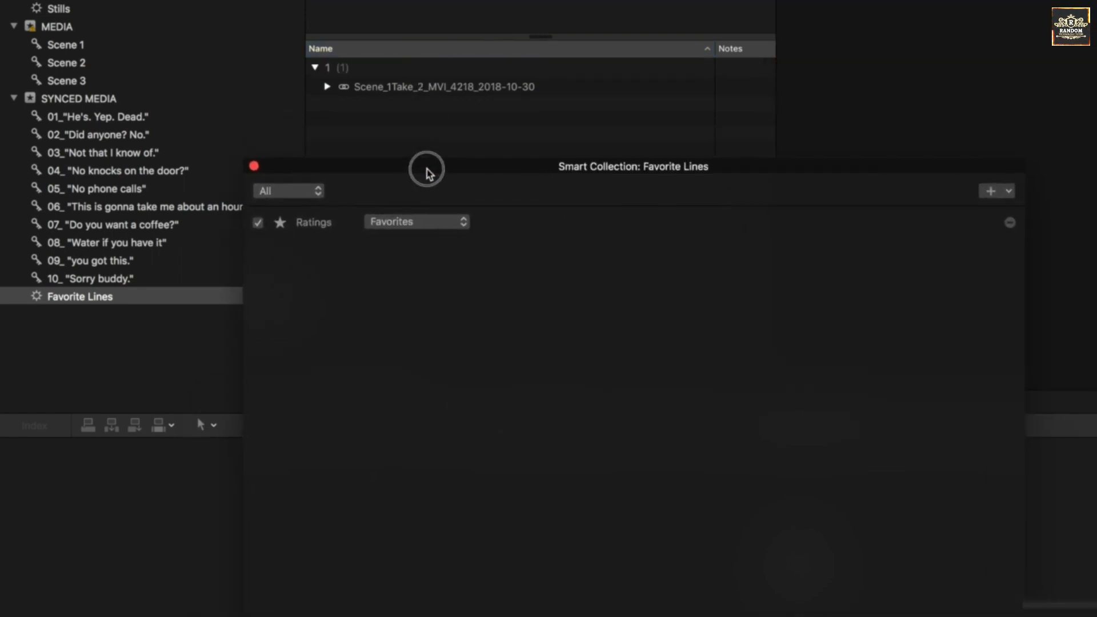
{"action": "left_click", "coordinate": [374, 91]}
{"action": "left_click", "coordinate": [371, 92]}
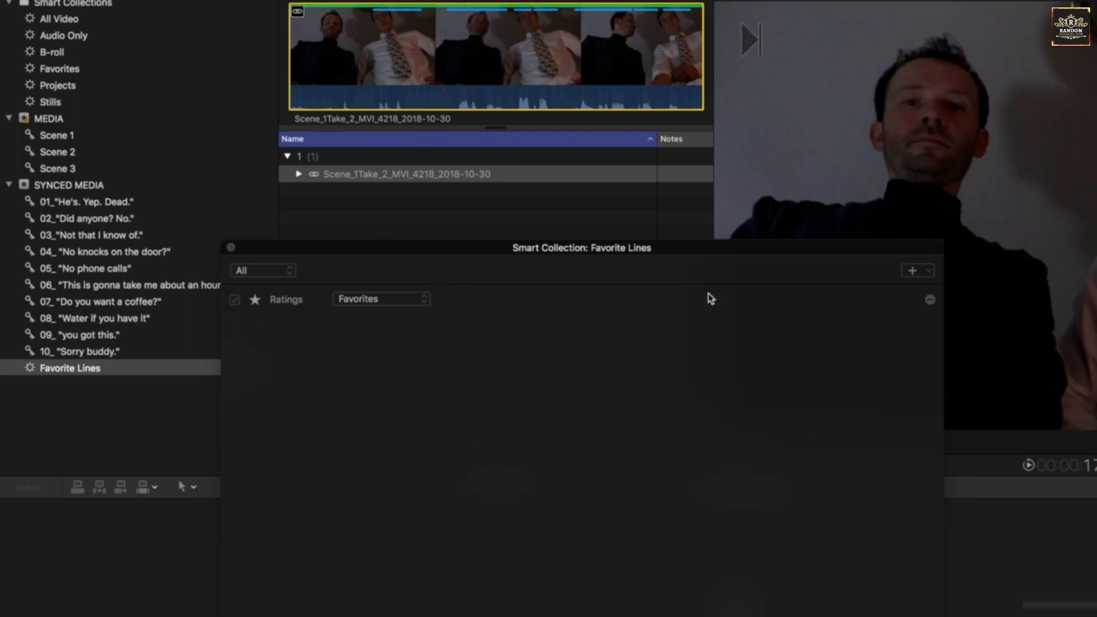
- Add a Keywords criterion set to Include Any and uncheck all of its keywords
{"action": "left_click", "coordinate": [916, 273]}
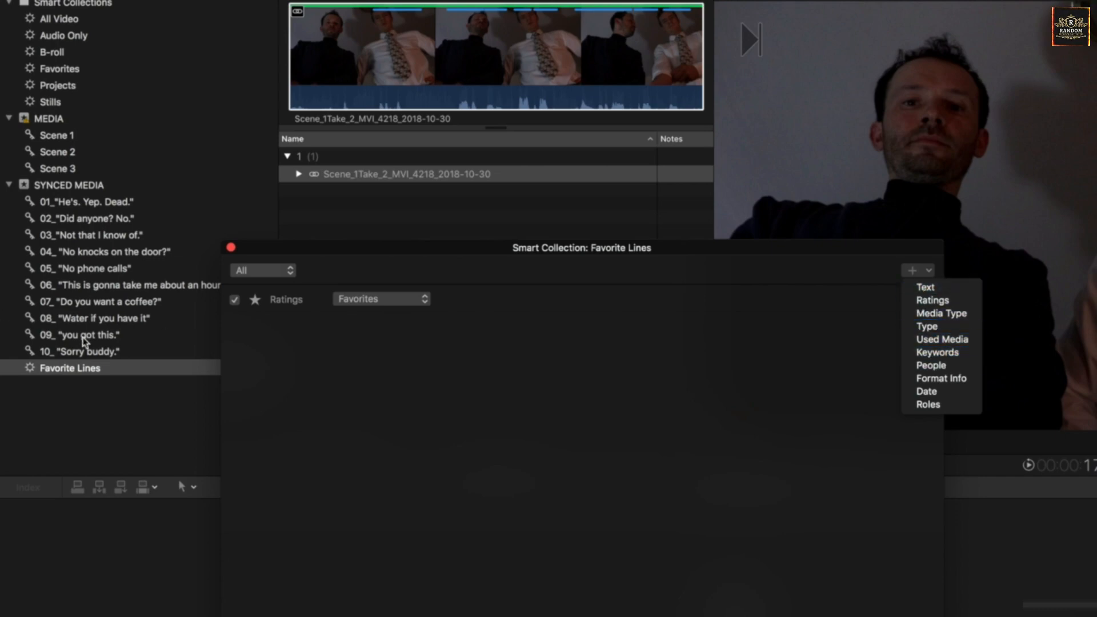
{"action": "left_click", "coordinate": [955, 353]}
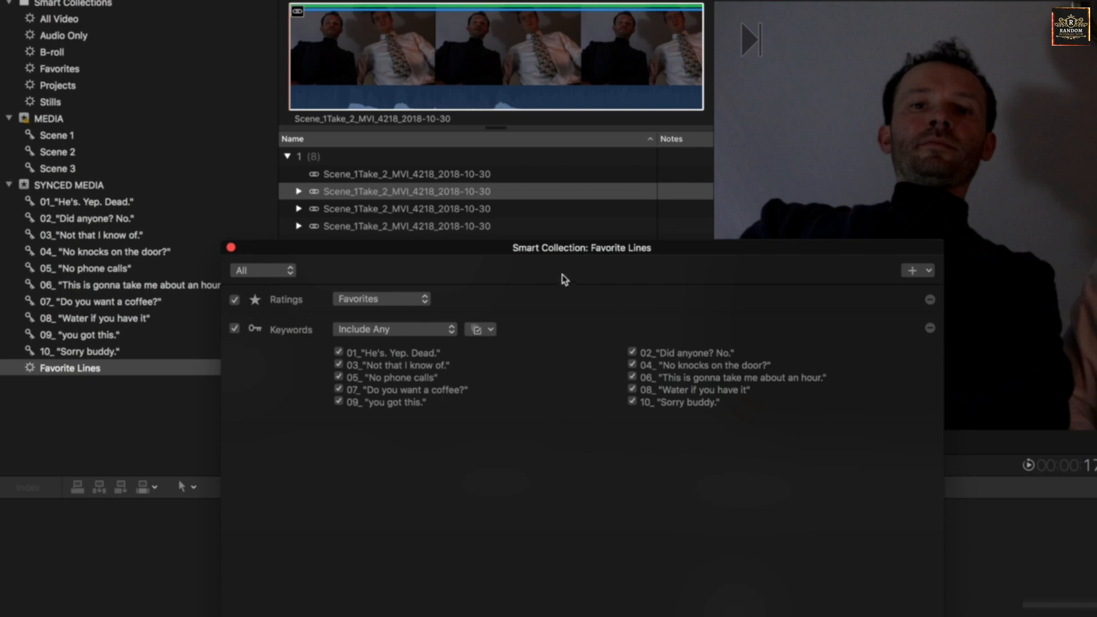
{"action": "left_click_drag", "start_coordinate": [560, 258], "coordinate": [560, 363]}
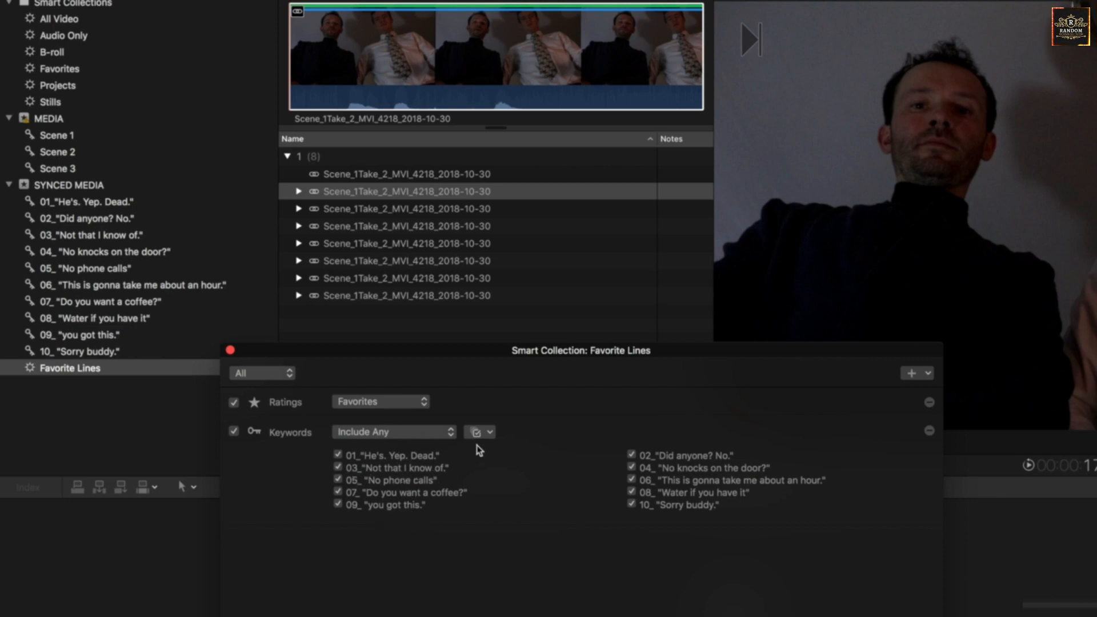
{"action": "left_click", "coordinate": [489, 433]}
{"action": "left_click", "coordinate": [499, 463]}
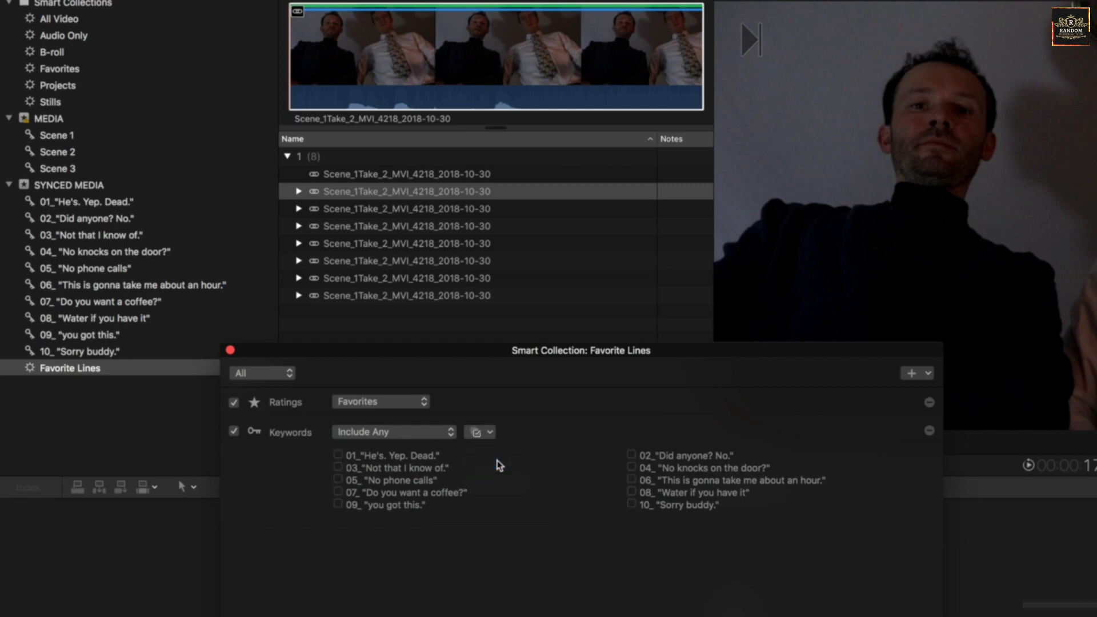
- Try filtering by only the keyword 03_"Not that I know of.", play the matching clip, and uncheck the keyword again
{"action": "left_click", "coordinate": [338, 468]}
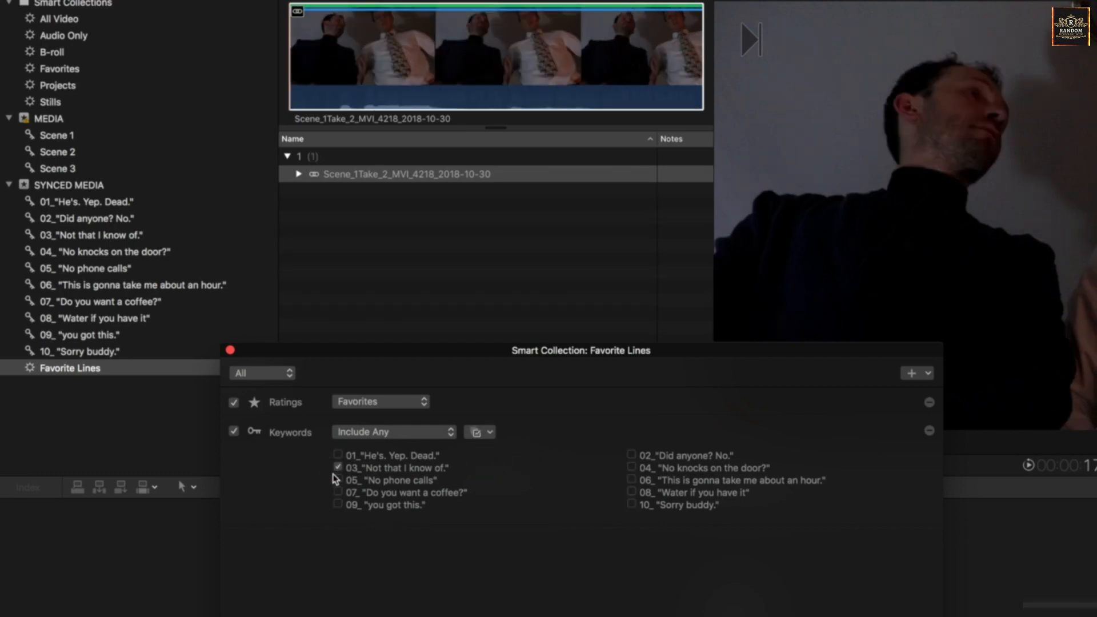
{"action": "left_click", "coordinate": [328, 84]}
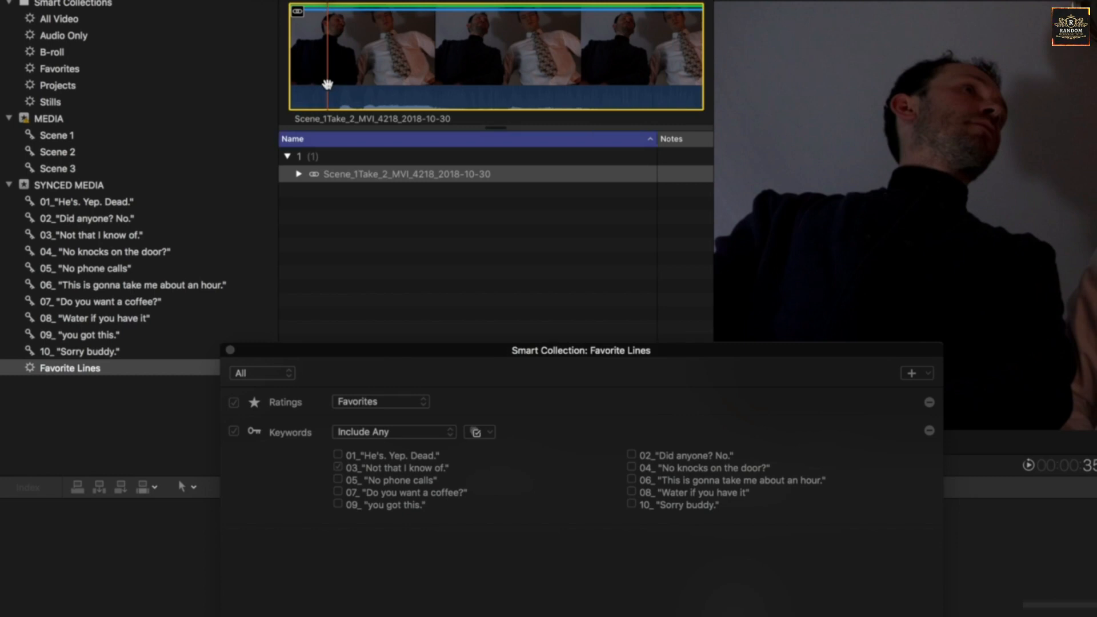
{"action": "key", "text": "space"}
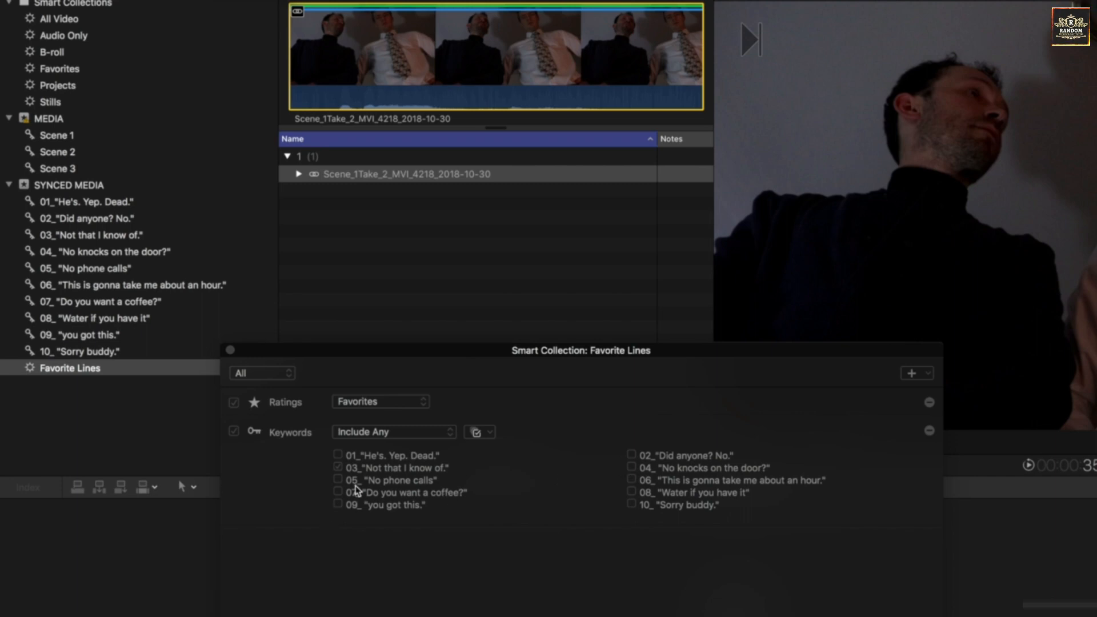
{"action": "left_click", "coordinate": [340, 469]}
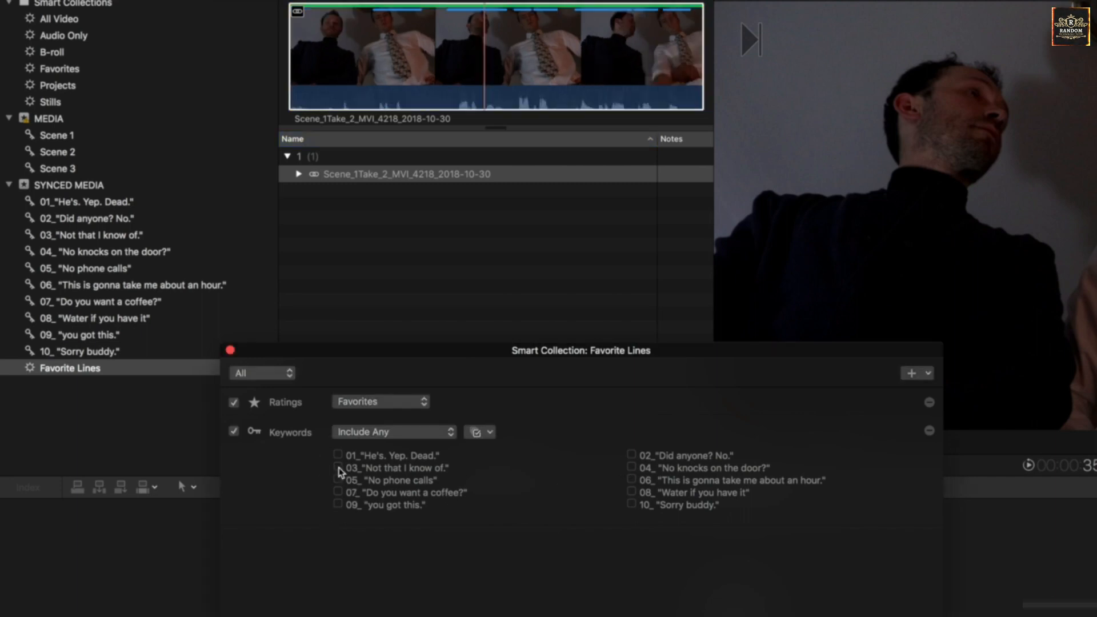
- Move the criteria window up and open the Favorite Lines smart collection's criteria for editing
{"action": "left_click", "coordinate": [32, 372]}
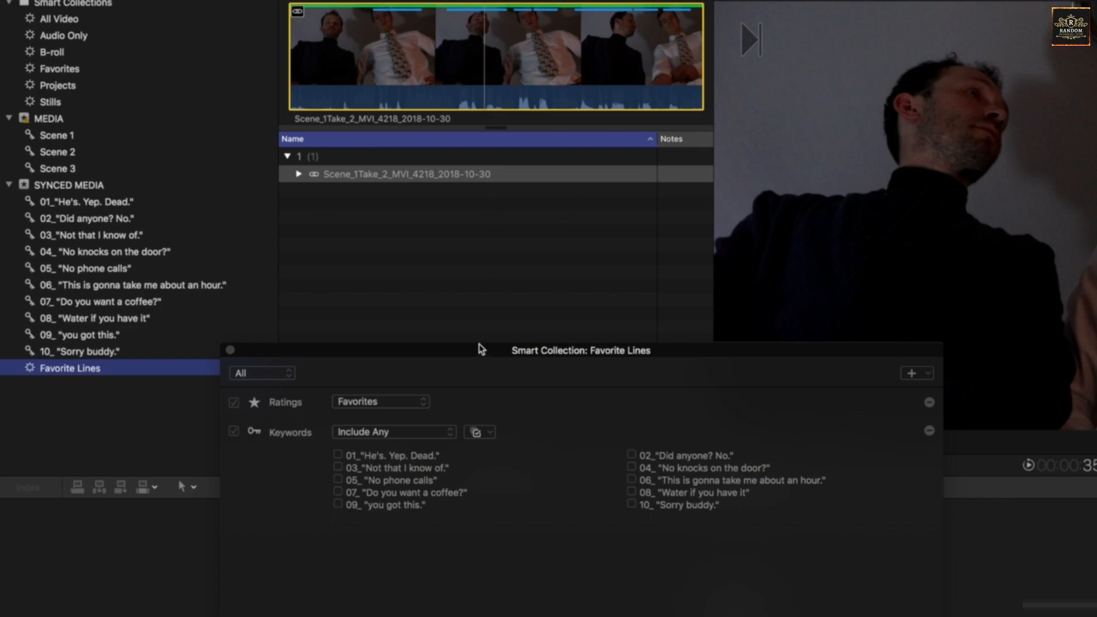
{"action": "left_click_drag", "start_coordinate": [482, 349], "coordinate": [503, 303]}
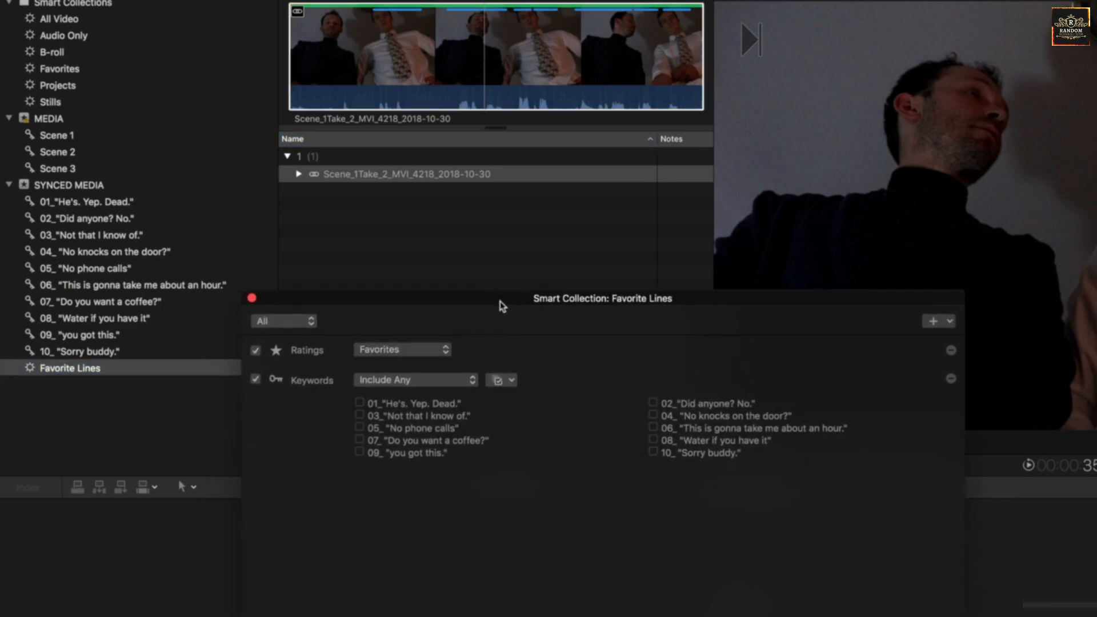
{"action": "left_click", "coordinate": [64, 370]}
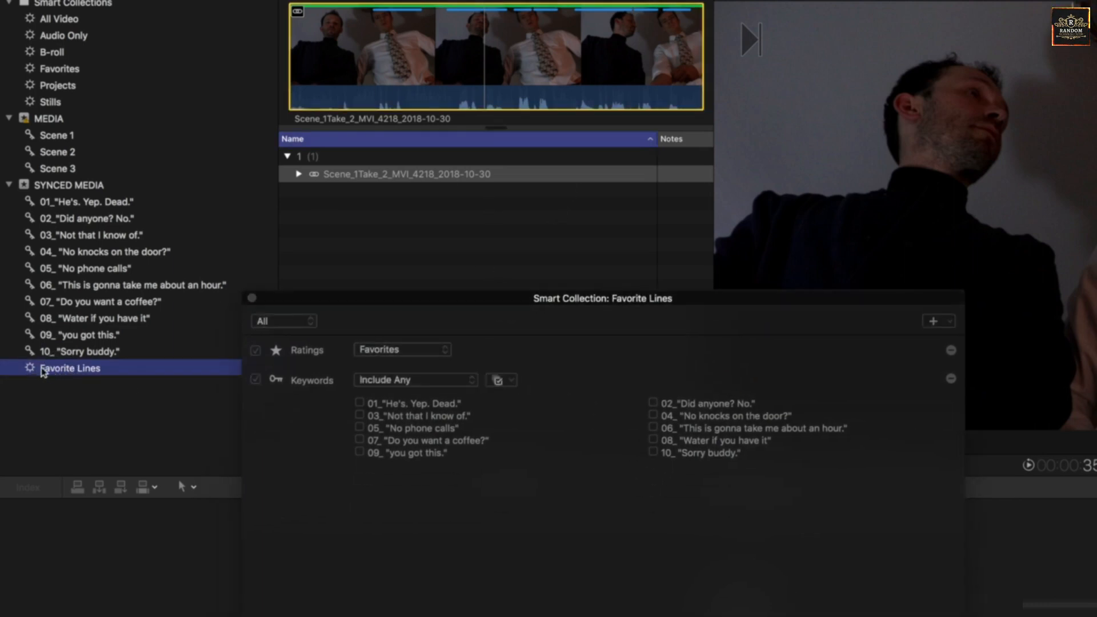
{"action": "double_click", "coordinate": [44, 371]}
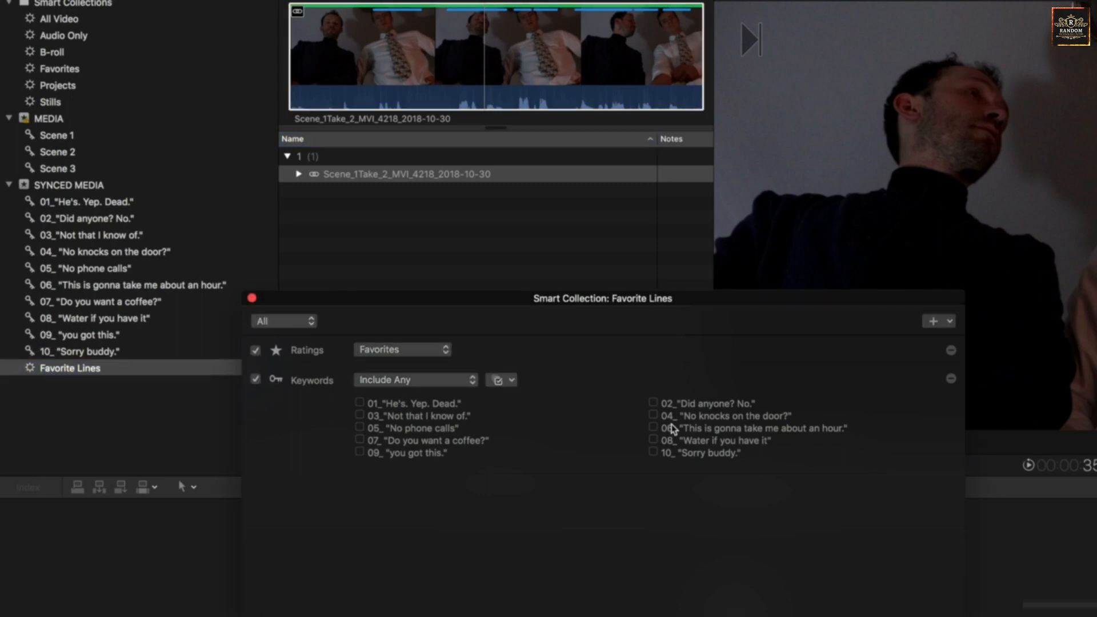
- Add a Type criterion set to Is Synchronized, leaving the other clip types unused
{"action": "left_click", "coordinate": [950, 322]}
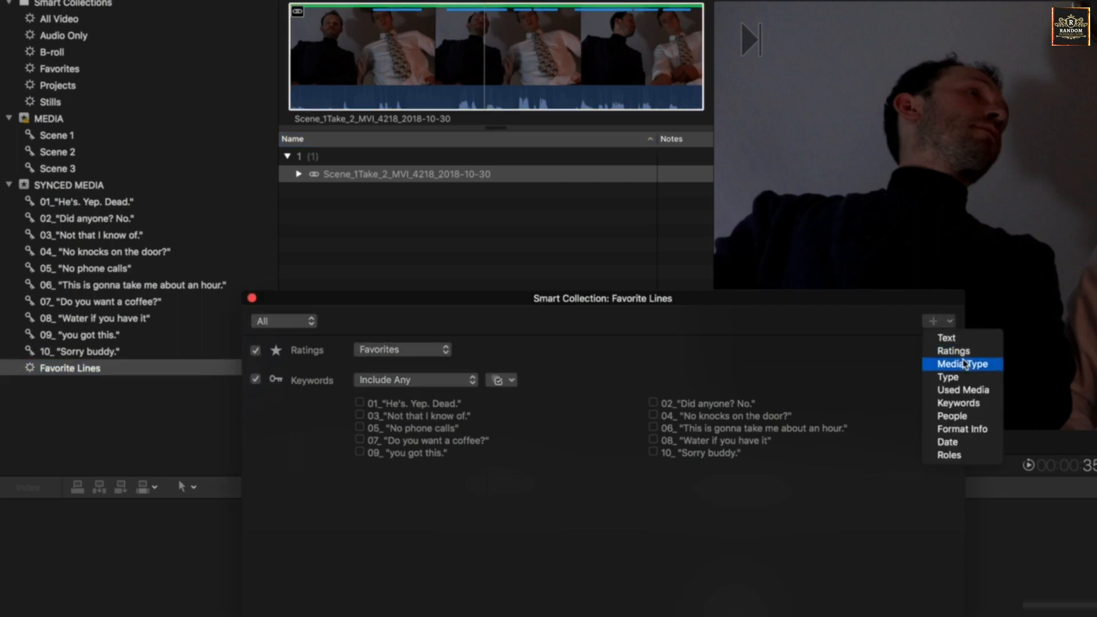
{"action": "left_click", "coordinate": [970, 379]}
{"action": "left_click", "coordinate": [526, 487]}
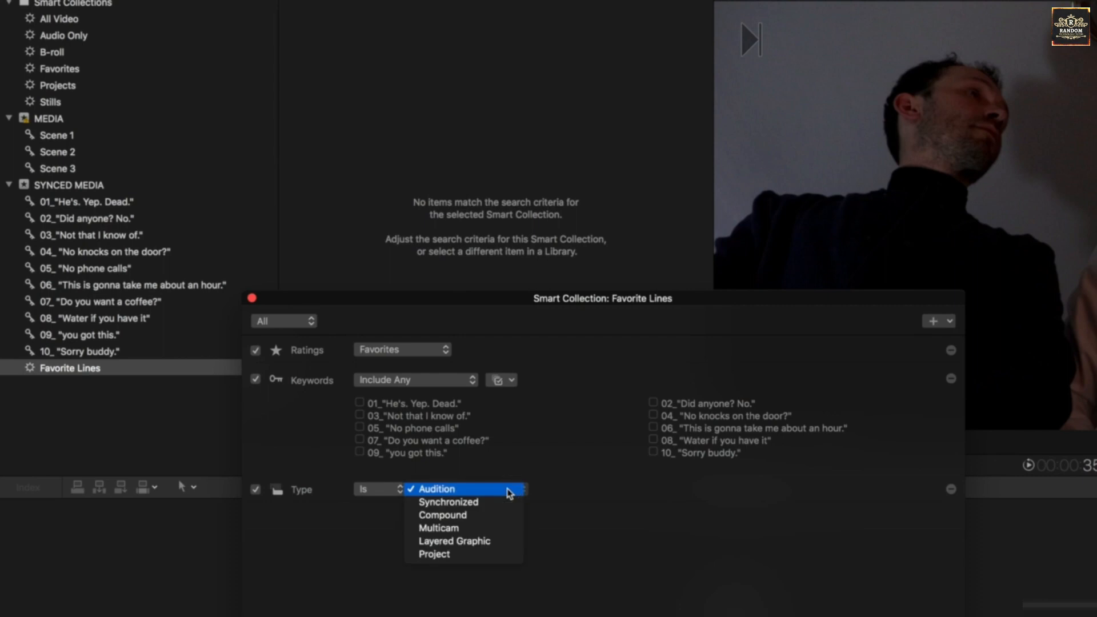
{"action": "left_click", "coordinate": [501, 505]}
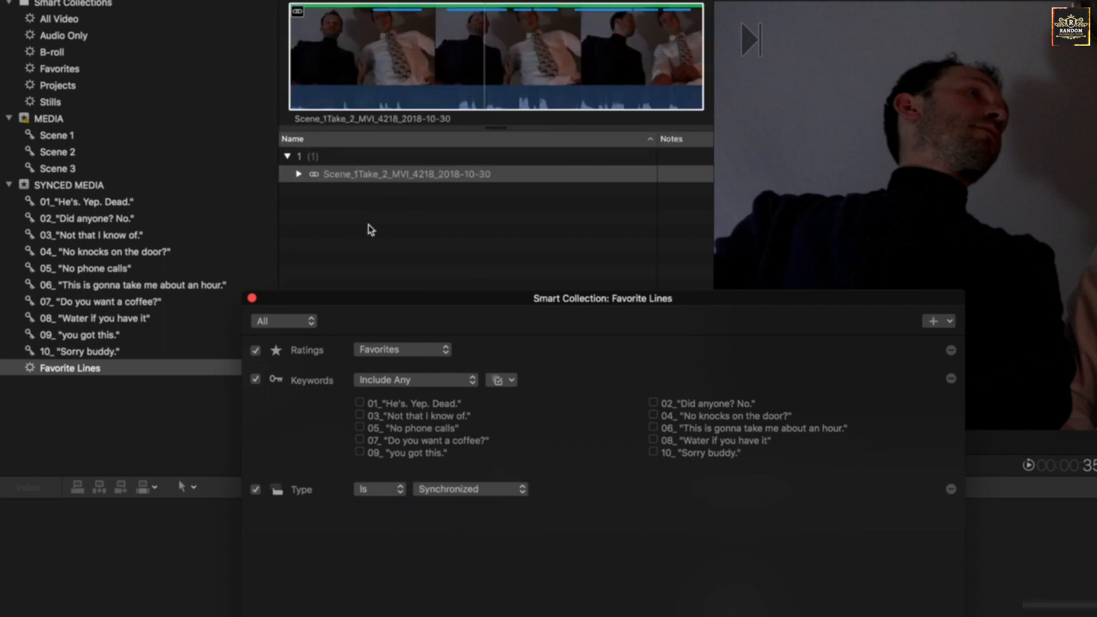
{"action": "left_click", "coordinate": [427, 487]}
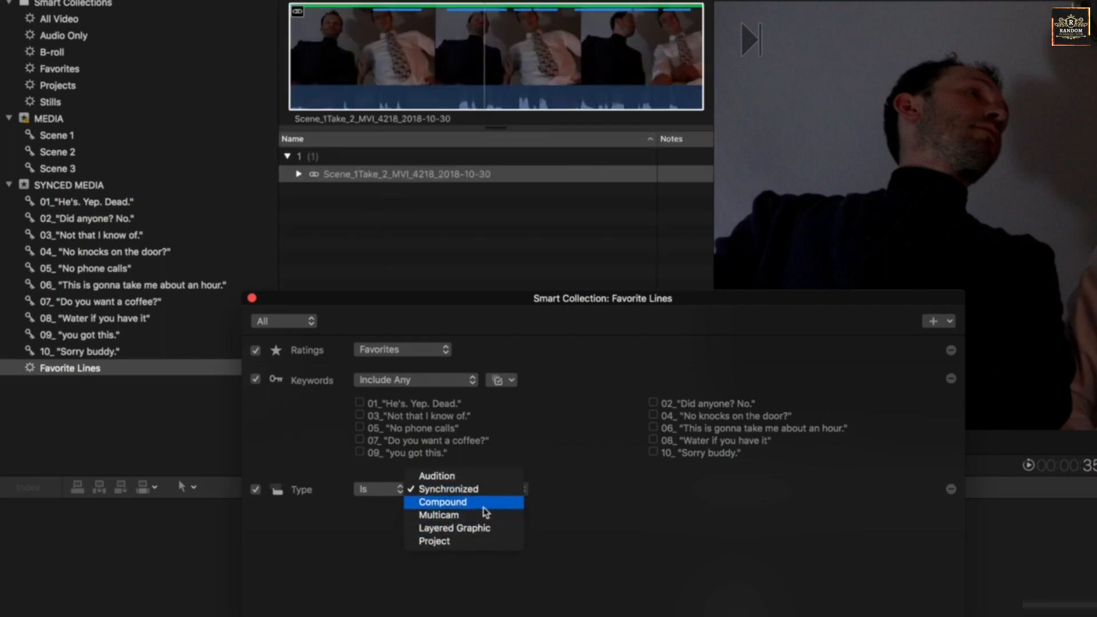
{"action": "left_click", "coordinate": [605, 423]}
- Add a Date criterion matching content created in the last 1 months
{"action": "left_click", "coordinate": [933, 320]}
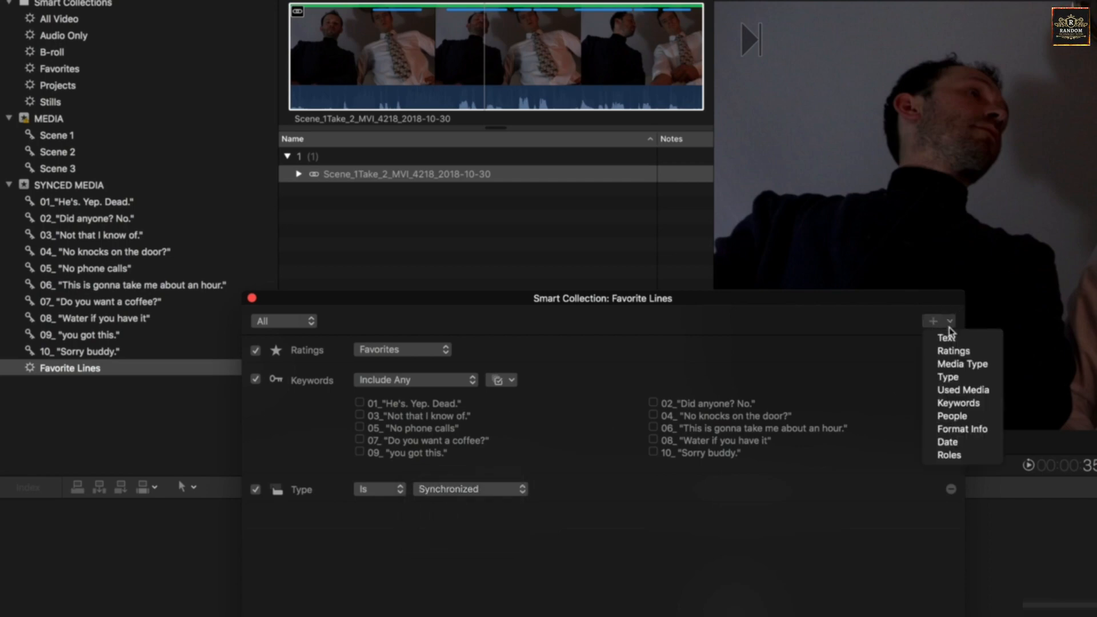
{"action": "left_click", "coordinate": [968, 443]}
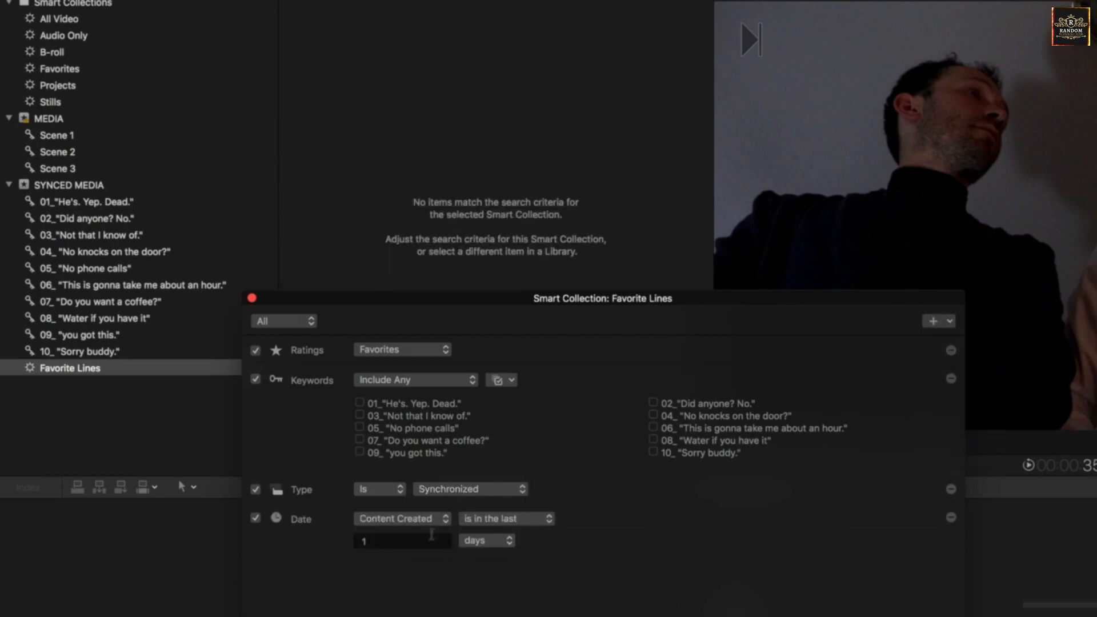
{"action": "left_click", "coordinate": [420, 518]}
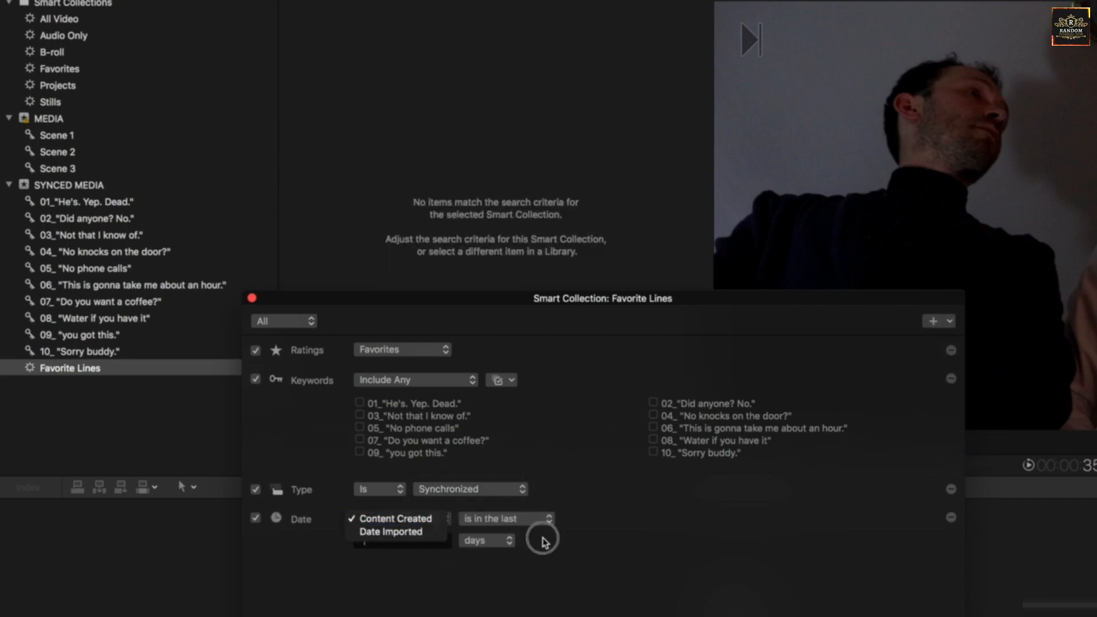
{"action": "left_click", "coordinate": [497, 541]}
{"action": "left_click", "coordinate": [486, 553]}
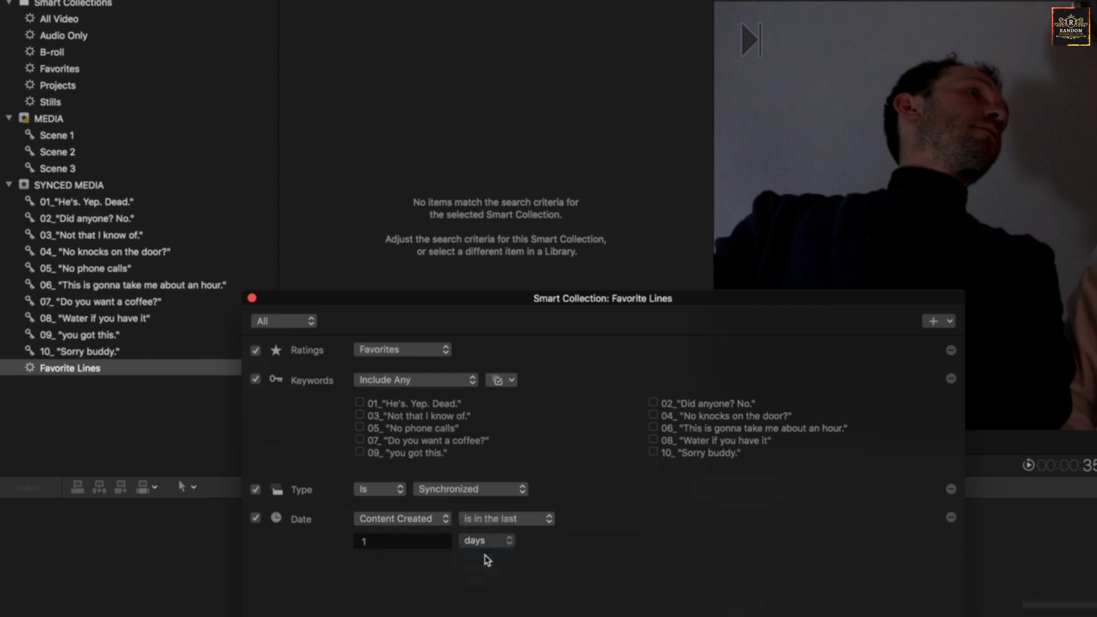
{"action": "left_click", "coordinate": [491, 542]}
{"action": "left_click", "coordinate": [475, 527]}
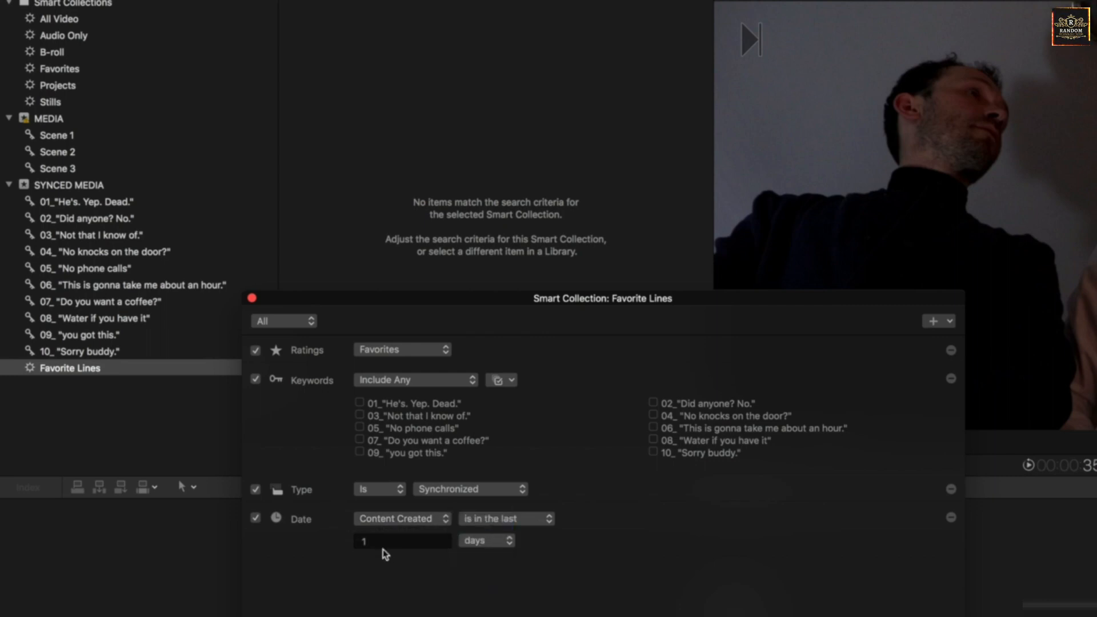
{"action": "left_click", "coordinate": [379, 541]}
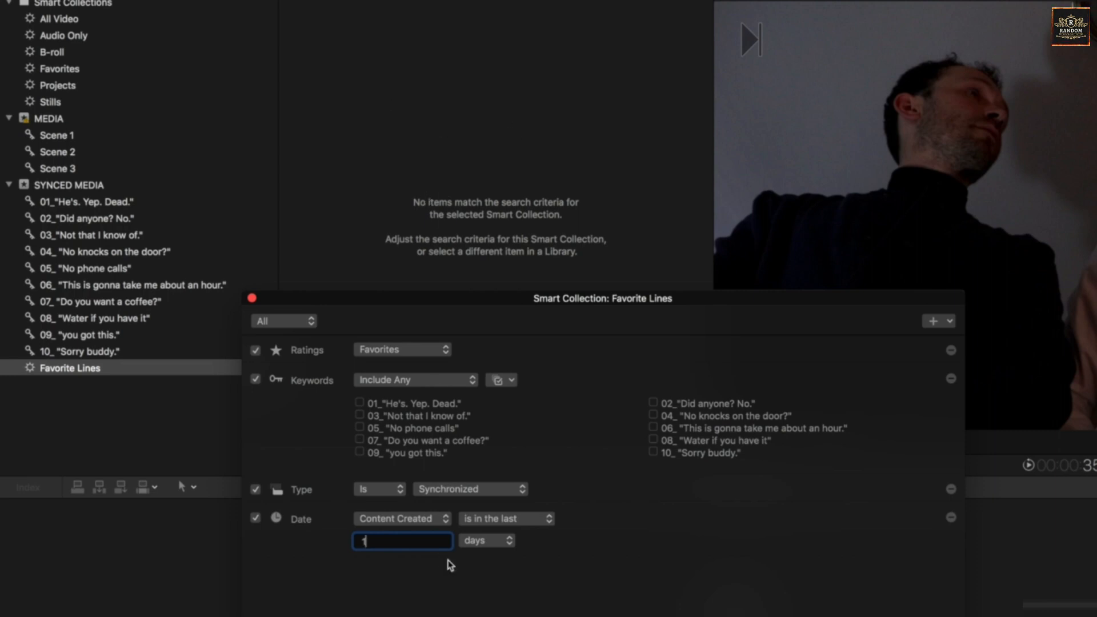
{"action": "left_click", "coordinate": [463, 543]}
{"action": "left_click", "coordinate": [481, 567]}
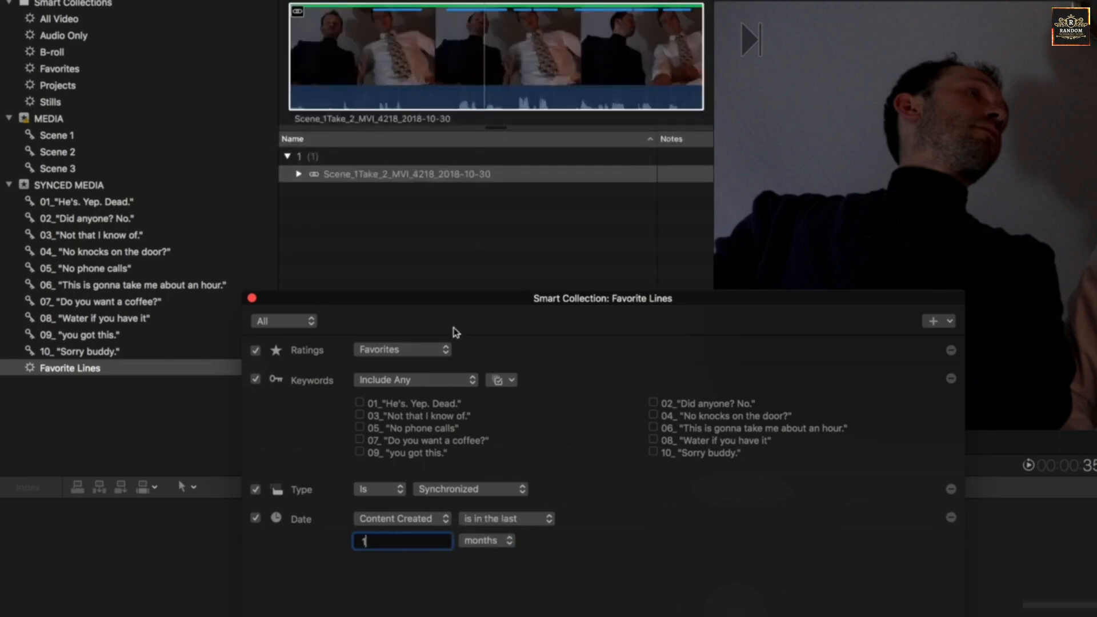
- Try the Date criterion with Content Created compared as "is", and remove the Date criterion from the smart collection
{"action": "left_click", "coordinate": [403, 519]}
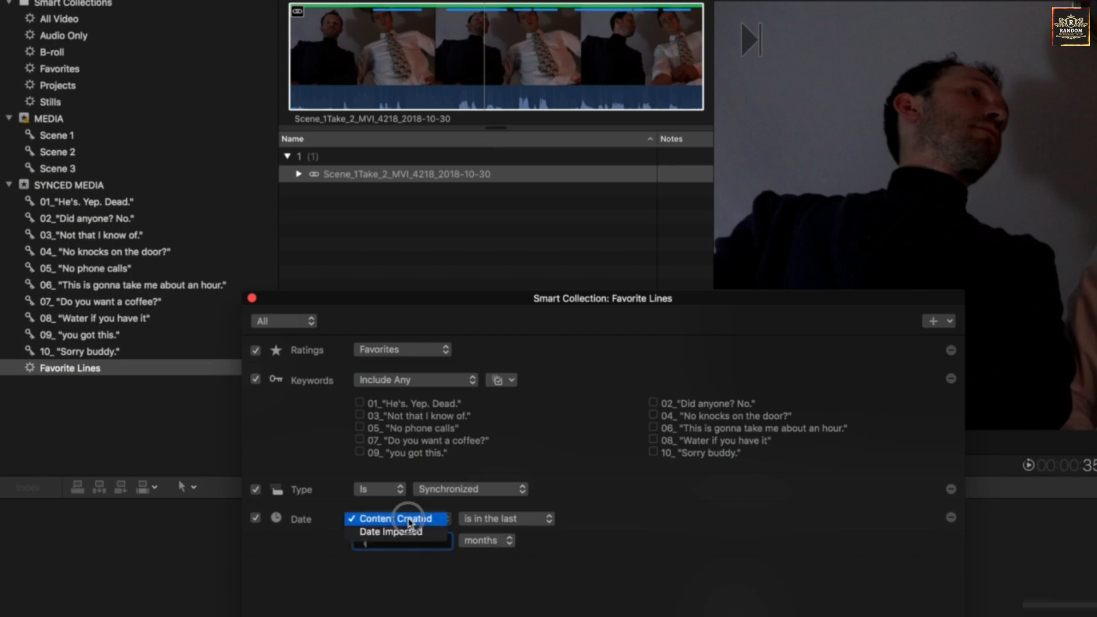
{"action": "left_click", "coordinate": [500, 518]}
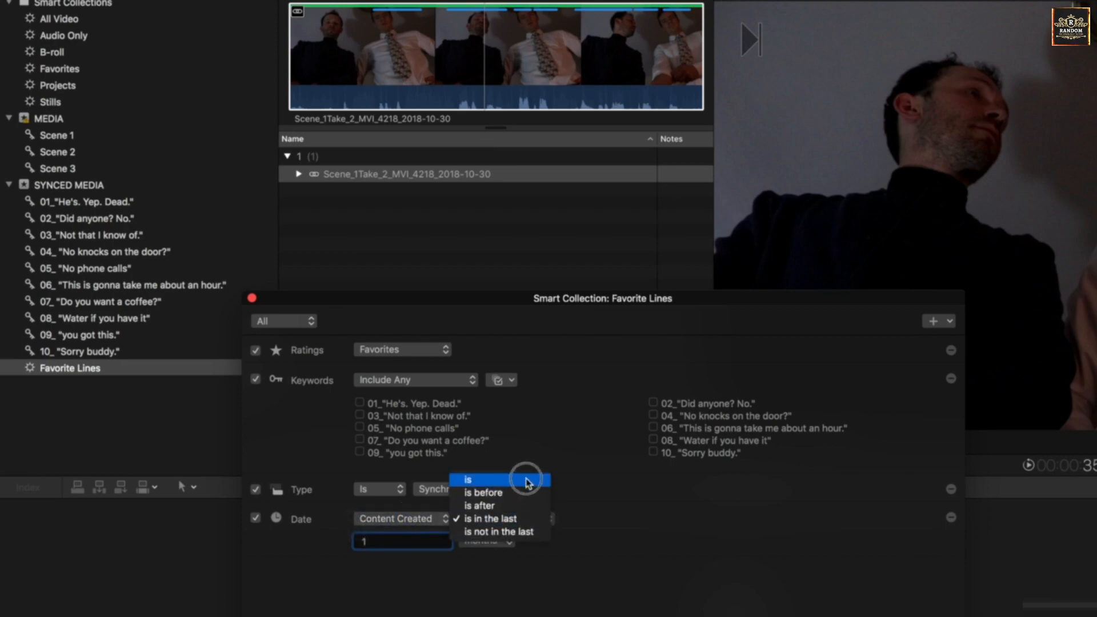
{"action": "left_click", "coordinate": [475, 480]}
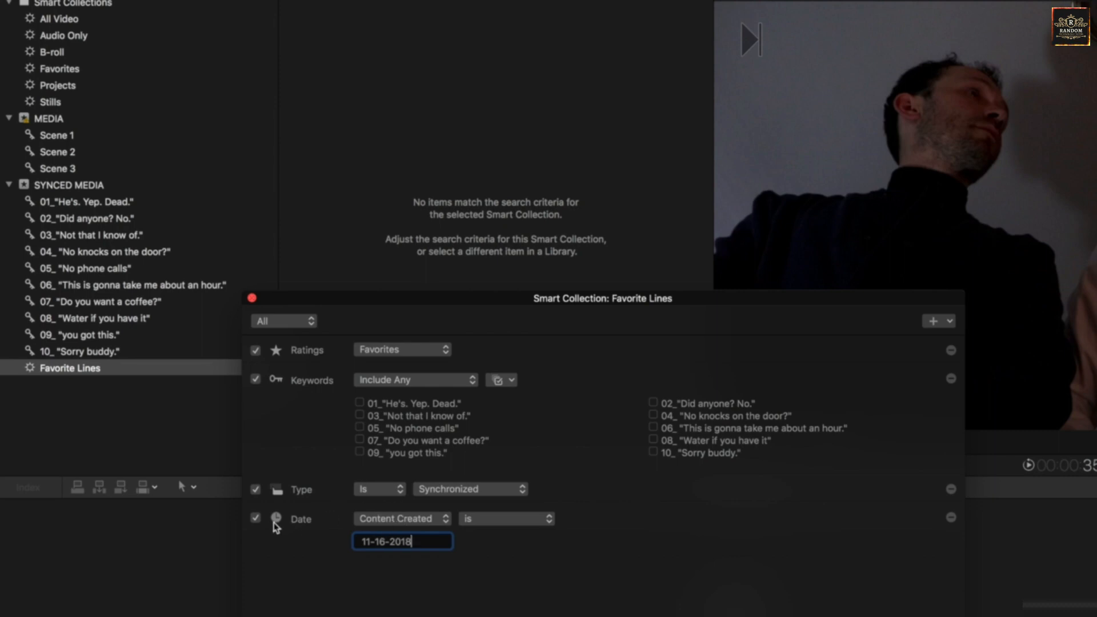
{"action": "left_click", "coordinate": [255, 518]}
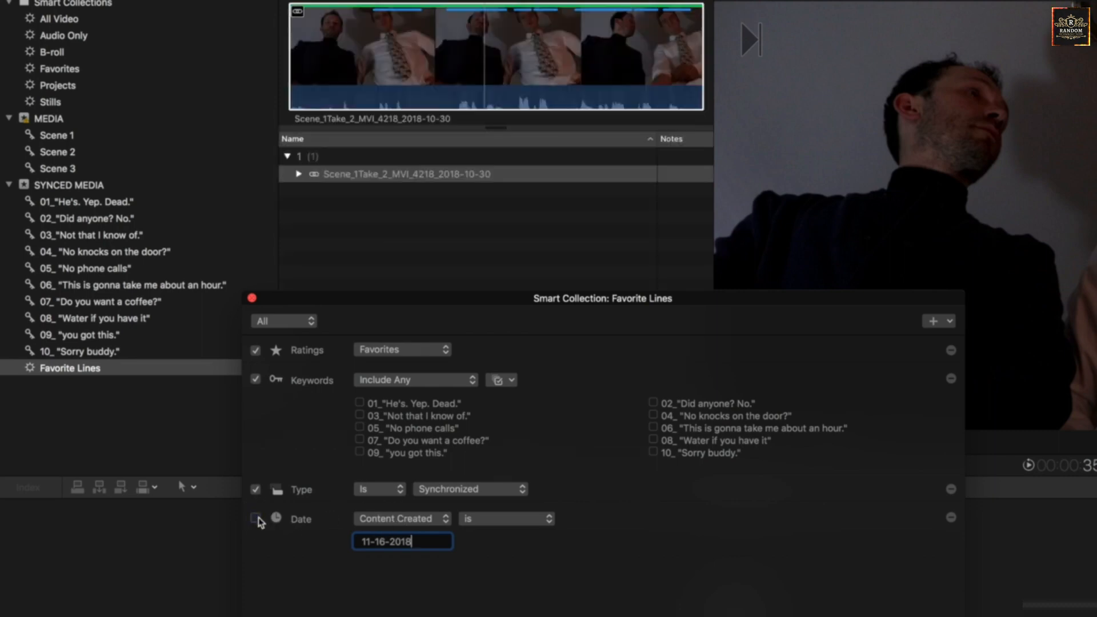
{"action": "left_click", "coordinate": [950, 517]}
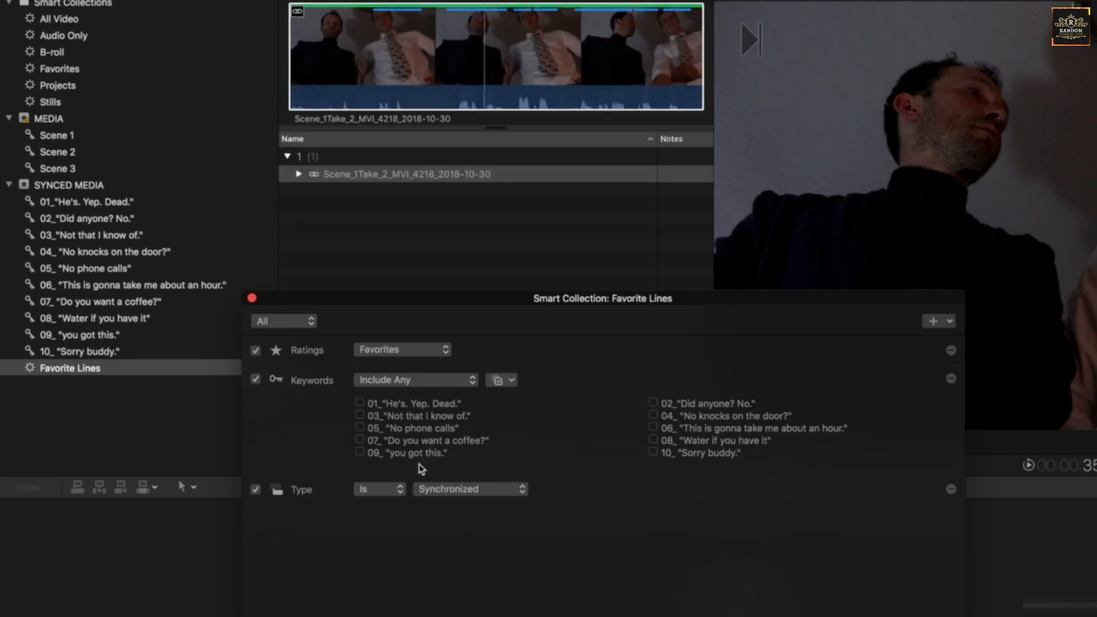
- Include the keywords 01_"He's. Yep. Dead.", 05_ "No phone calls", 04_ "No knocks on the door?" and 10_ "Sorry buddy." in the Keywords criterion
{"action": "left_click", "coordinate": [359, 402]}
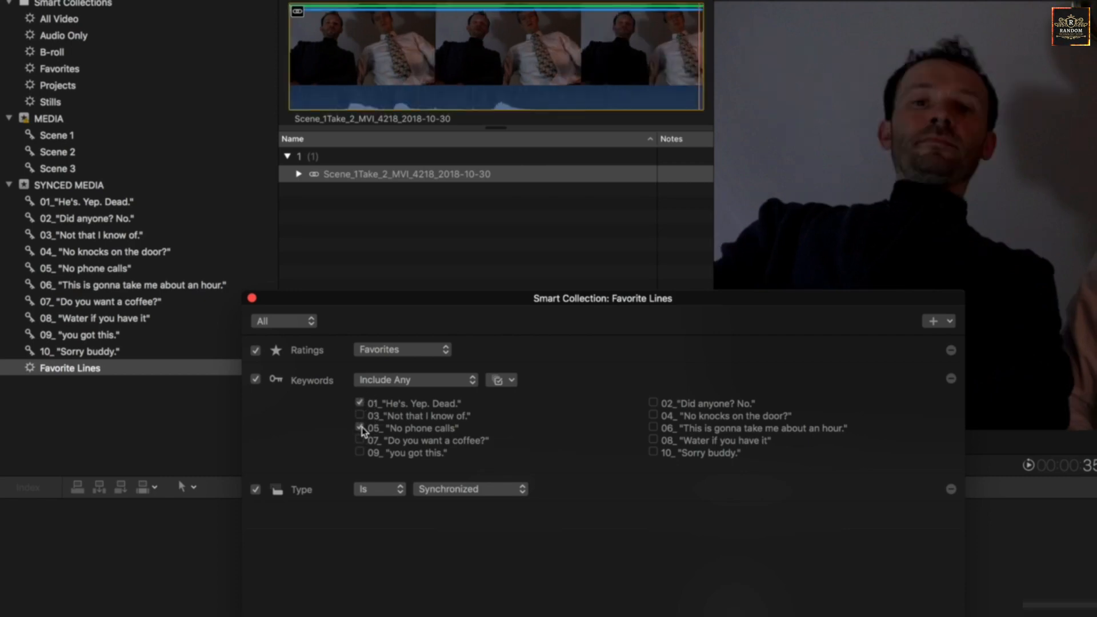
{"action": "left_click", "coordinate": [359, 428]}
{"action": "left_click", "coordinate": [653, 415]}
{"action": "left_click", "coordinate": [653, 452]}
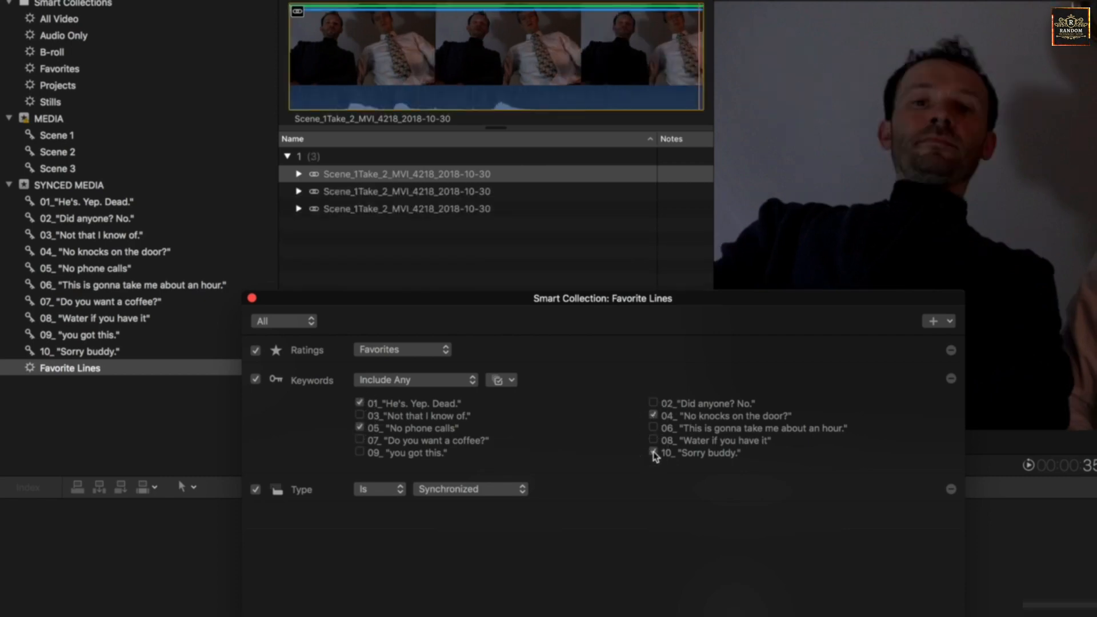
- Check the matching synced clips one by one in the browser and return to the criteria window
{"action": "left_click", "coordinate": [341, 197]}
{"action": "left_click", "coordinate": [343, 209]}
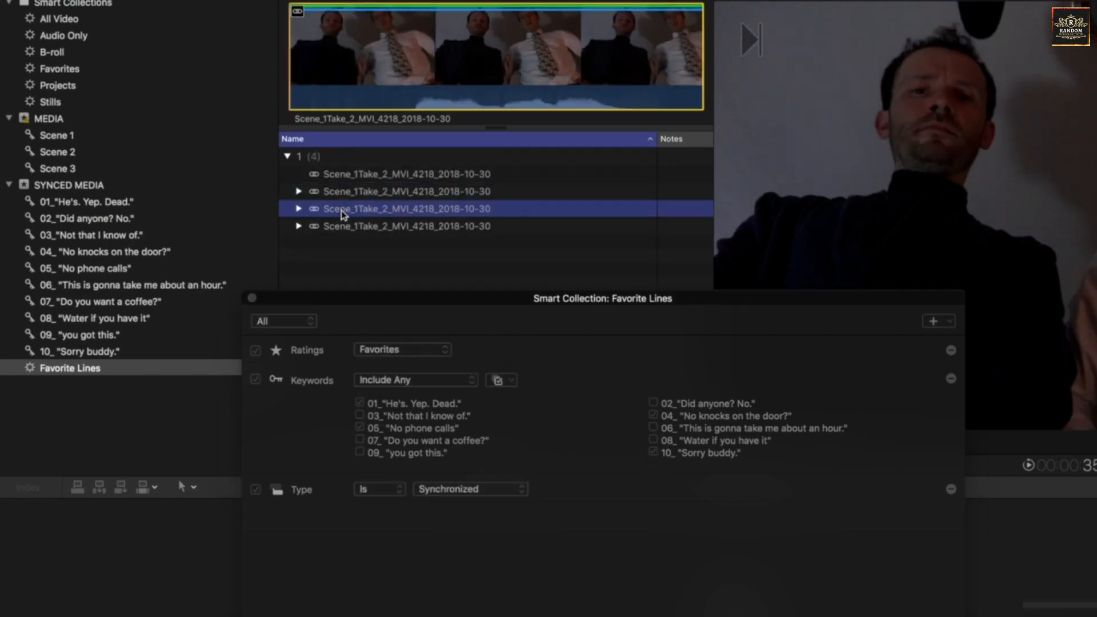
{"action": "left_click", "coordinate": [342, 226]}
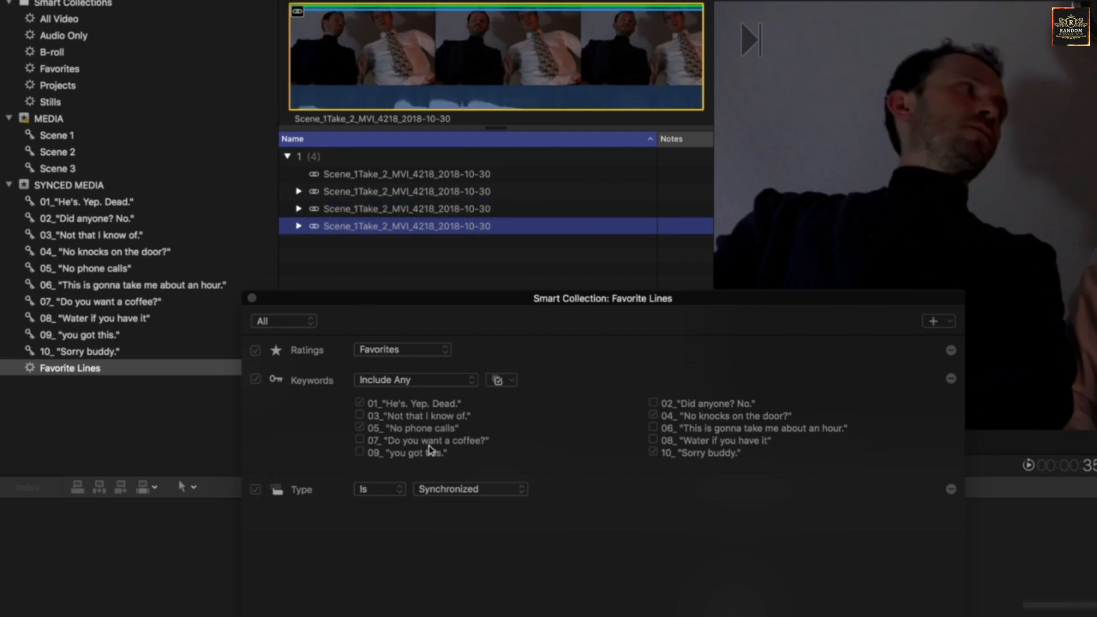
{"action": "left_click", "coordinate": [638, 421]}
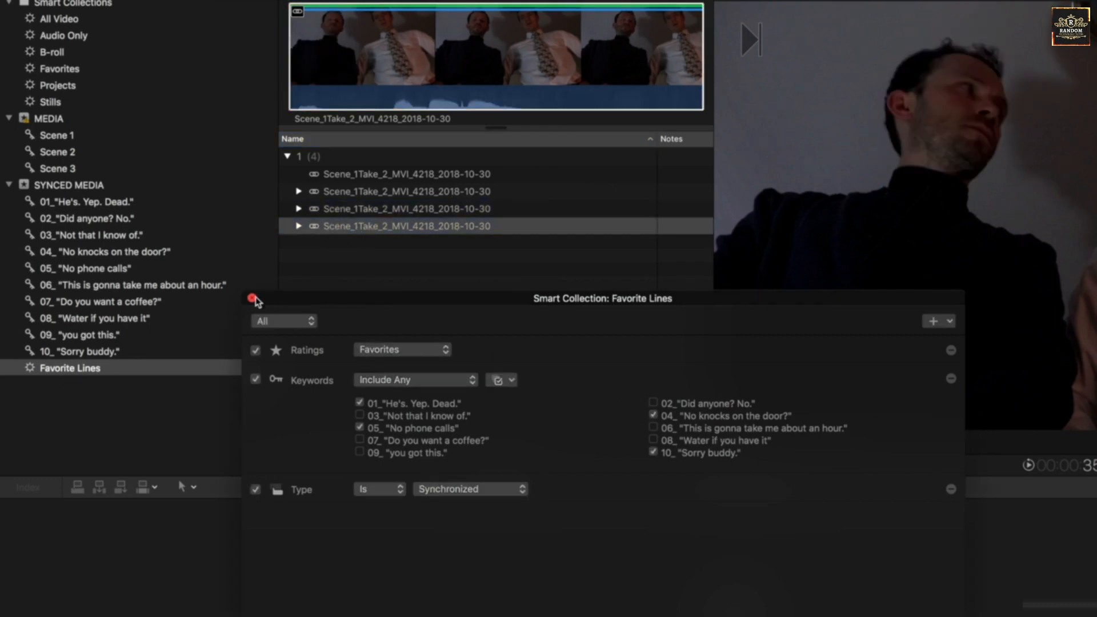
- Close the criteria window and delete the Favorite Lines smart collection
{"action": "left_click", "coordinate": [252, 298]}
{"action": "left_click", "coordinate": [49, 369]}
{"action": "right_click", "coordinate": [47, 368]}
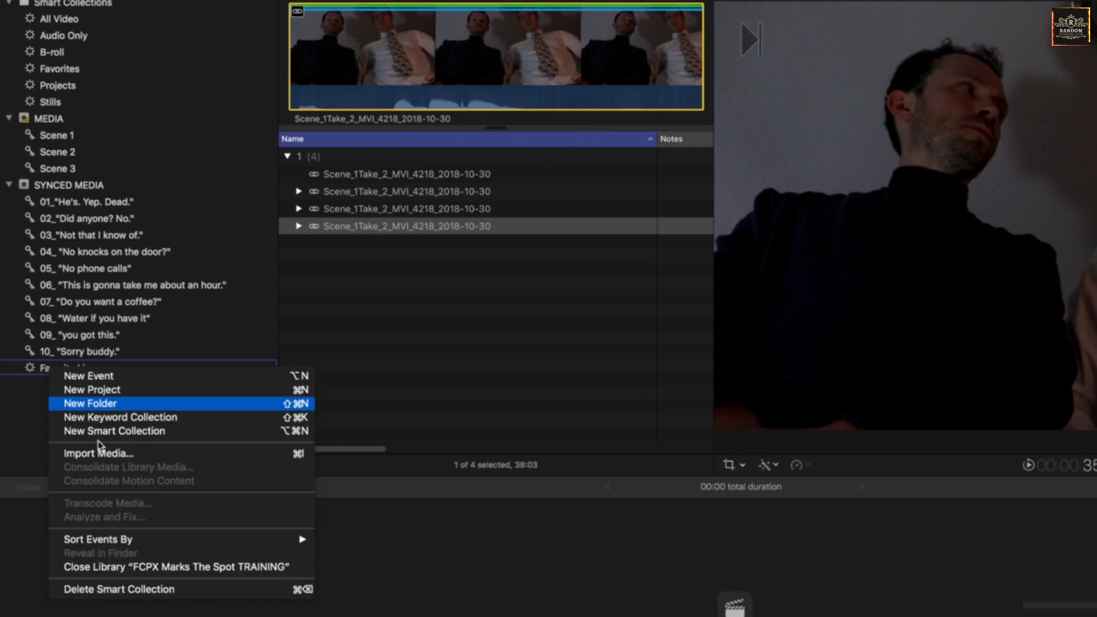
{"action": "left_click", "coordinate": [120, 590]}
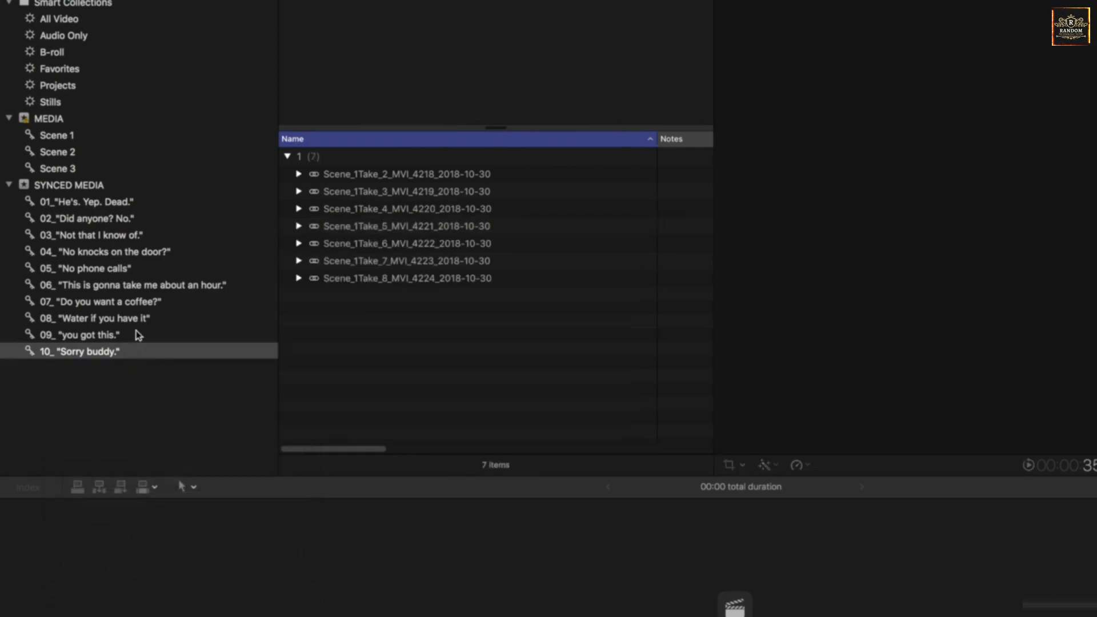
- View the contents of the 01_"He's. Yep. Dead." collection, the whole library, and the MEDIA and SYNCED MEDIA events
{"action": "left_click", "coordinate": [81, 204]}
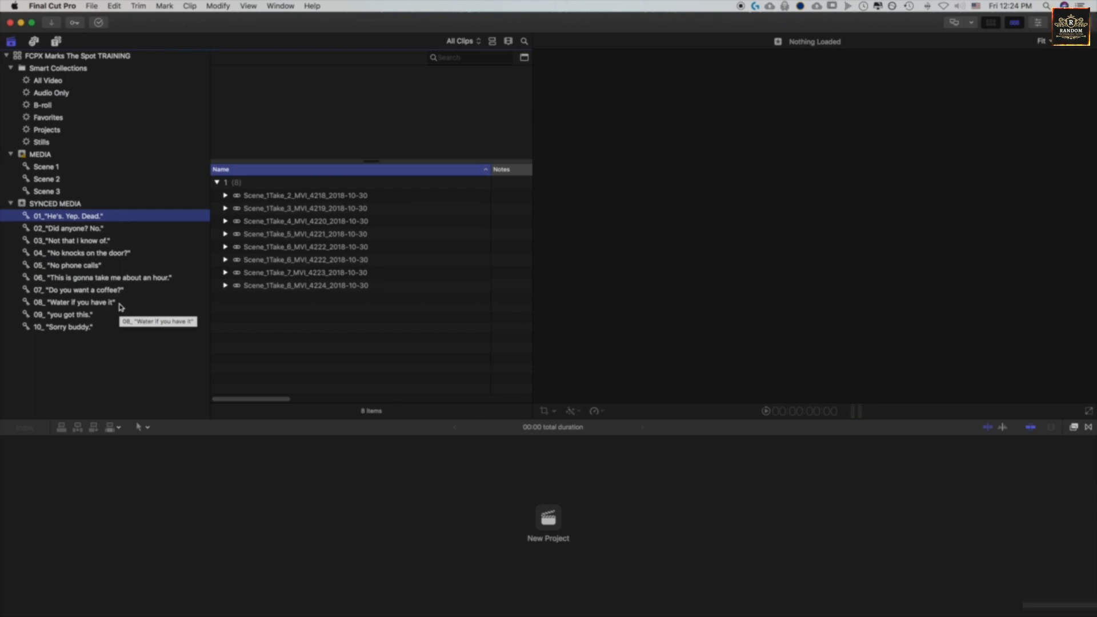
{"action": "left_click", "coordinate": [19, 57]}
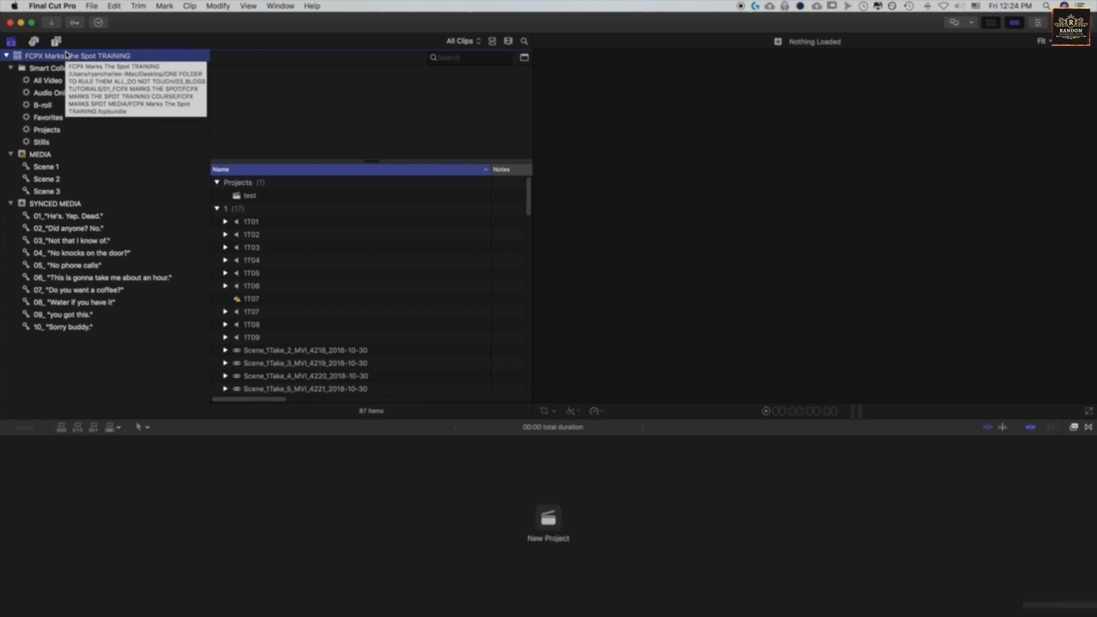
{"action": "left_click", "coordinate": [43, 154]}
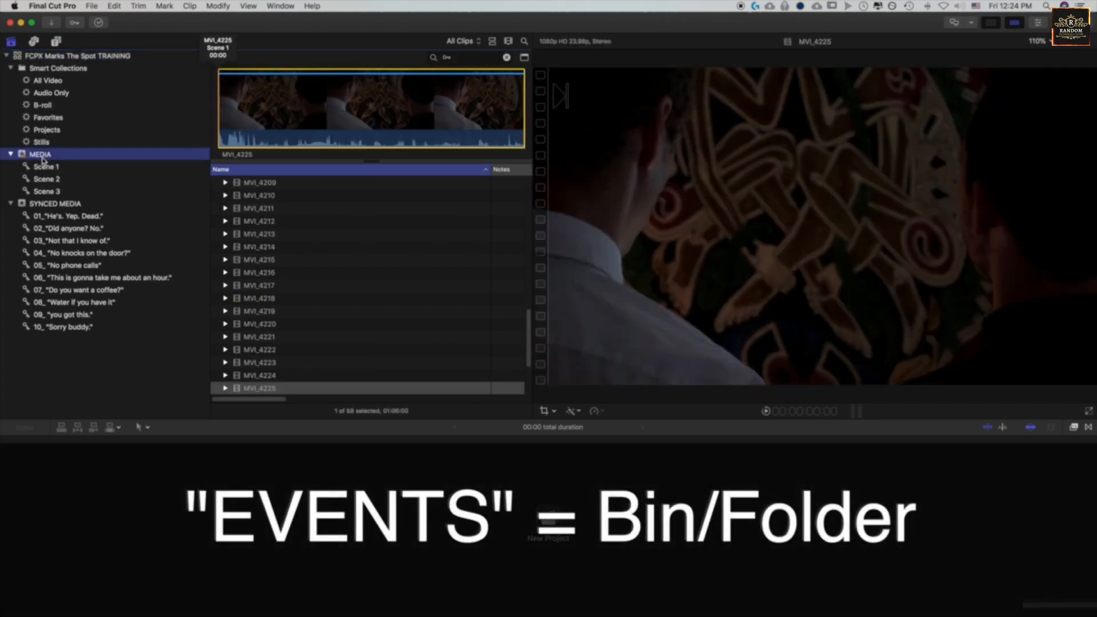
{"action": "left_click", "coordinate": [51, 205]}
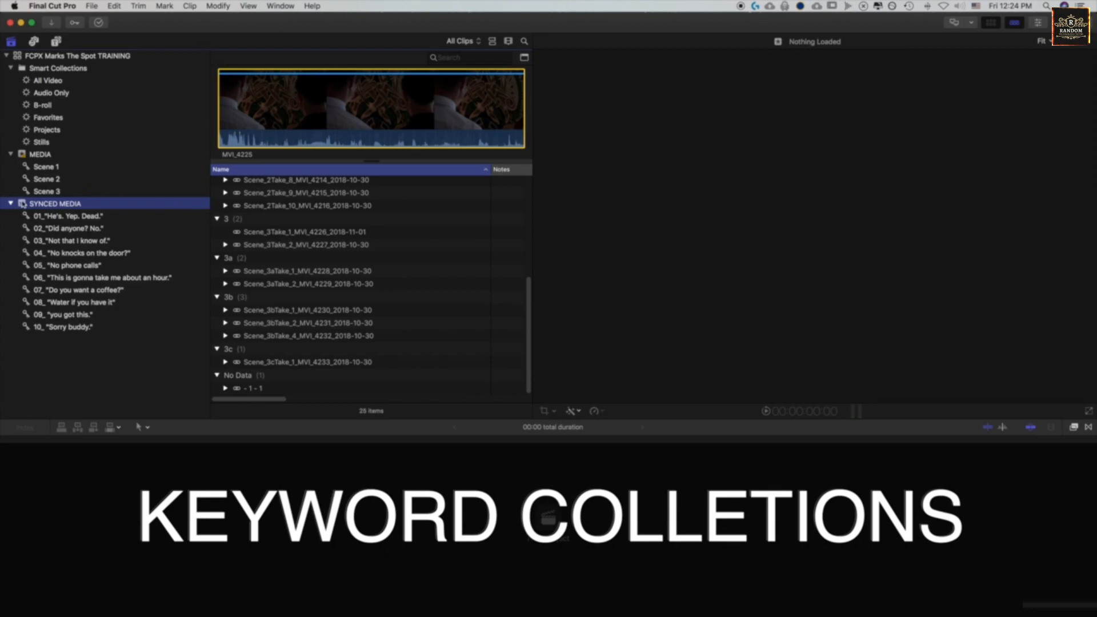
- Look through the Scene 1 to Scene 3 keyword collections and the first three line collections in SYNCED MEDIA
{"action": "left_click", "coordinate": [46, 179]}
{"action": "left_click", "coordinate": [45, 167]}
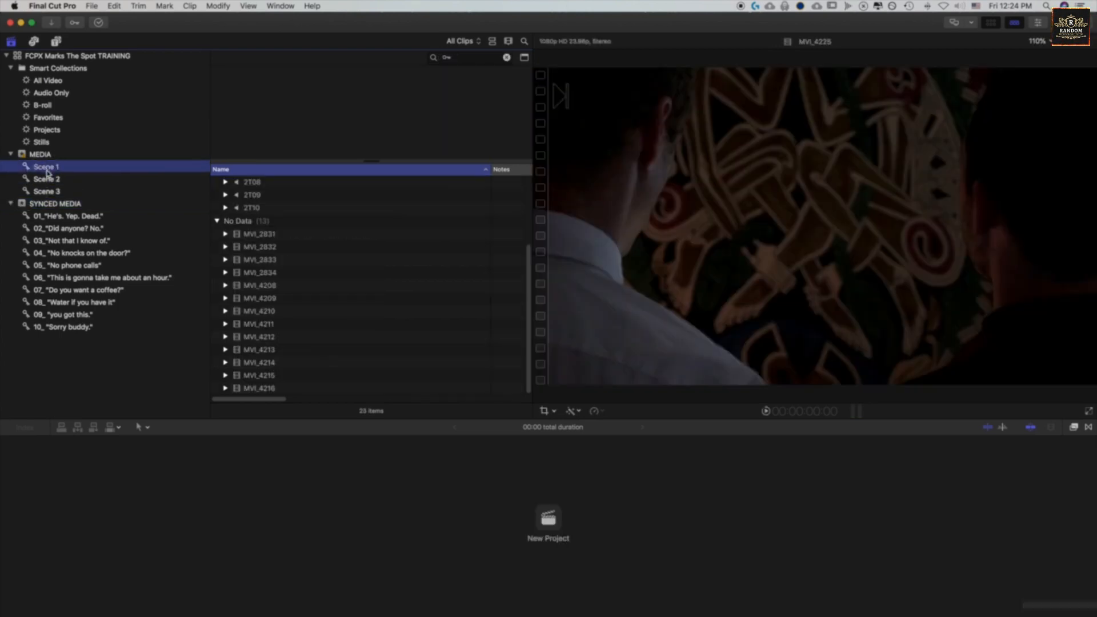
{"action": "left_click", "coordinate": [48, 179]}
{"action": "left_click", "coordinate": [53, 192]}
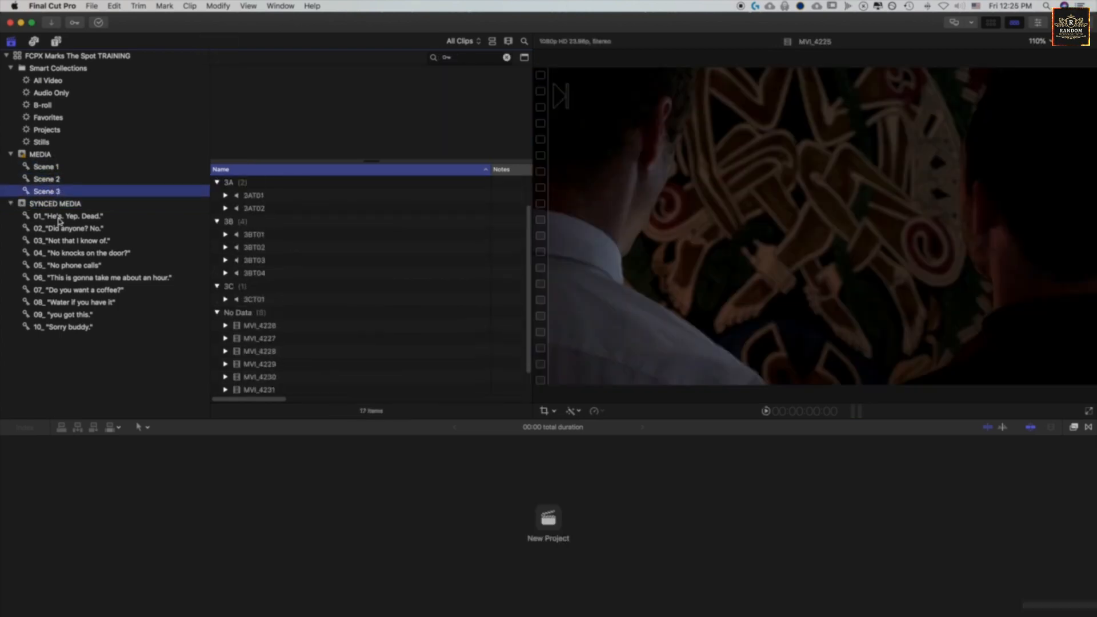
{"action": "left_click", "coordinate": [60, 217]}
{"action": "left_click", "coordinate": [64, 229]}
{"action": "left_click", "coordinate": [65, 240]}
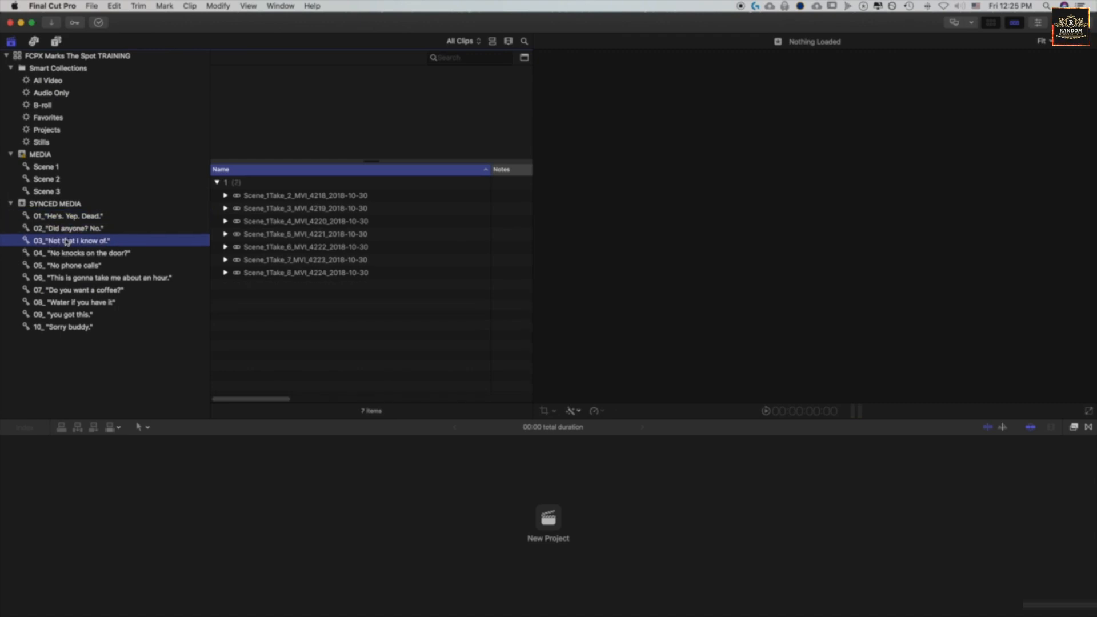
- Create an unnamed smart collection in the SYNCED MEDIA event with Ratings and Keywords criteria
{"action": "right_click", "coordinate": [54, 205]}
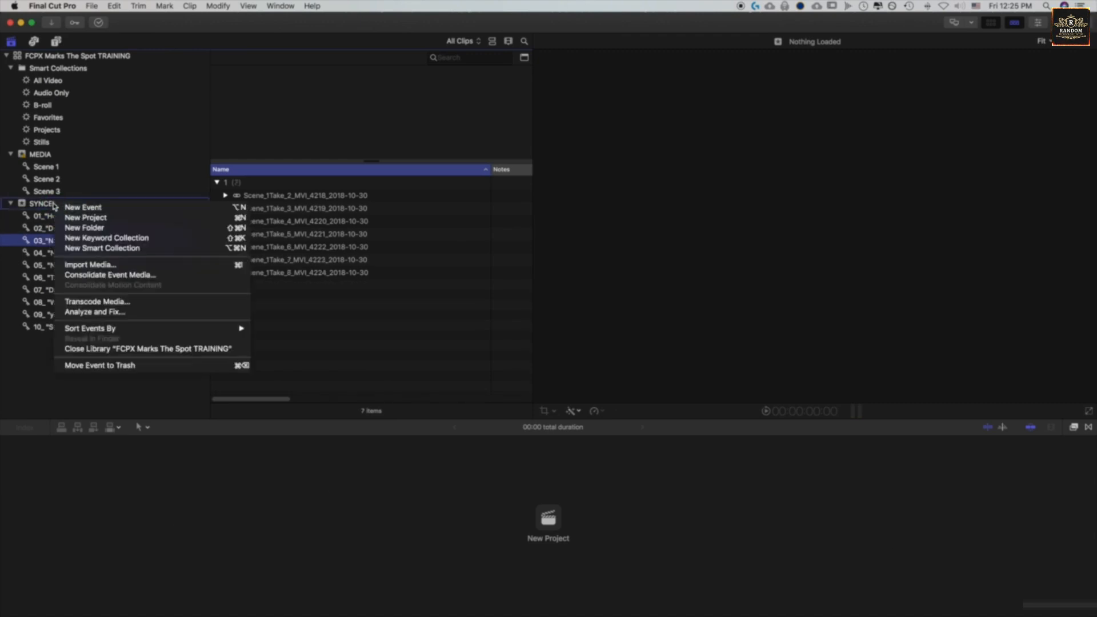
{"action": "left_click", "coordinate": [95, 248]}
{"action": "double_click", "coordinate": [26, 340]}
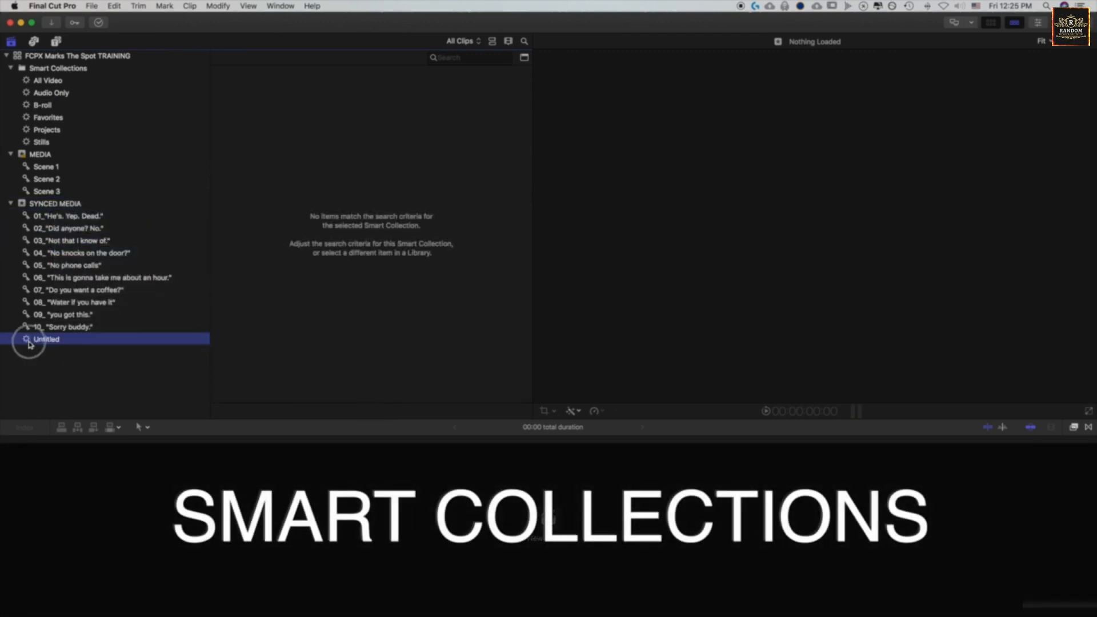
{"action": "left_click", "coordinate": [707, 281]}
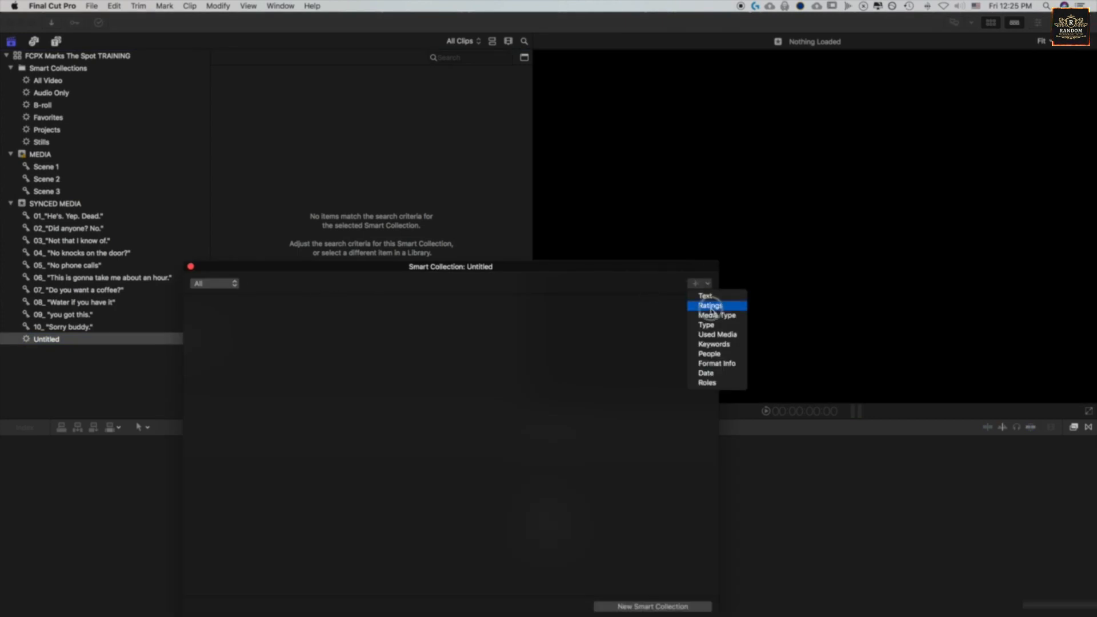
{"action": "left_click", "coordinate": [712, 307]}
{"action": "left_click", "coordinate": [707, 283]}
{"action": "left_click", "coordinate": [724, 344]}
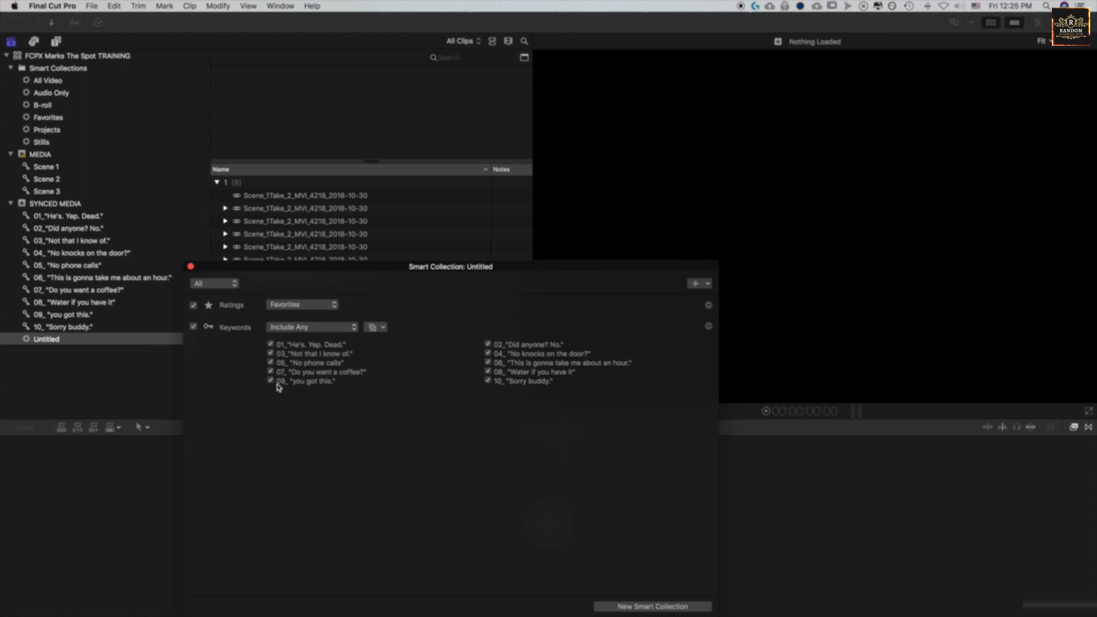
{"action": "left_click", "coordinate": [42, 341]}
{"action": "left_click", "coordinate": [51, 55]}
{"action": "left_click", "coordinate": [92, 6]}
{"action": "mouse_move", "coordinate": [100, 19]}
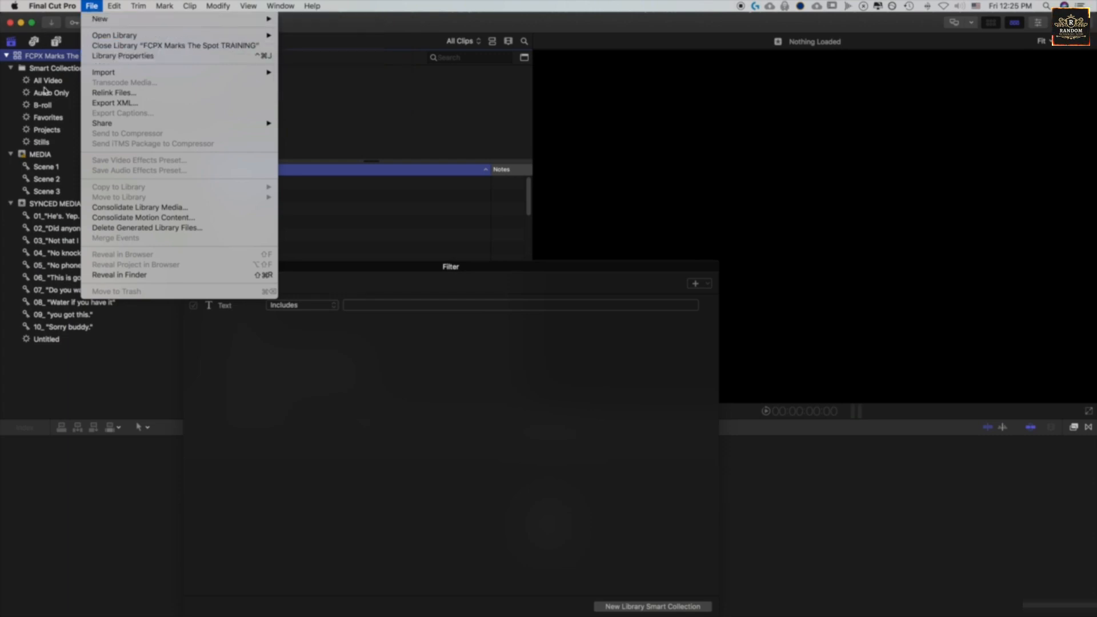
{"action": "left_click", "coordinate": [49, 308]}
- Delete the Untitled smart collection from the SYNCED MEDIA event
{"action": "right_click", "coordinate": [50, 339]}
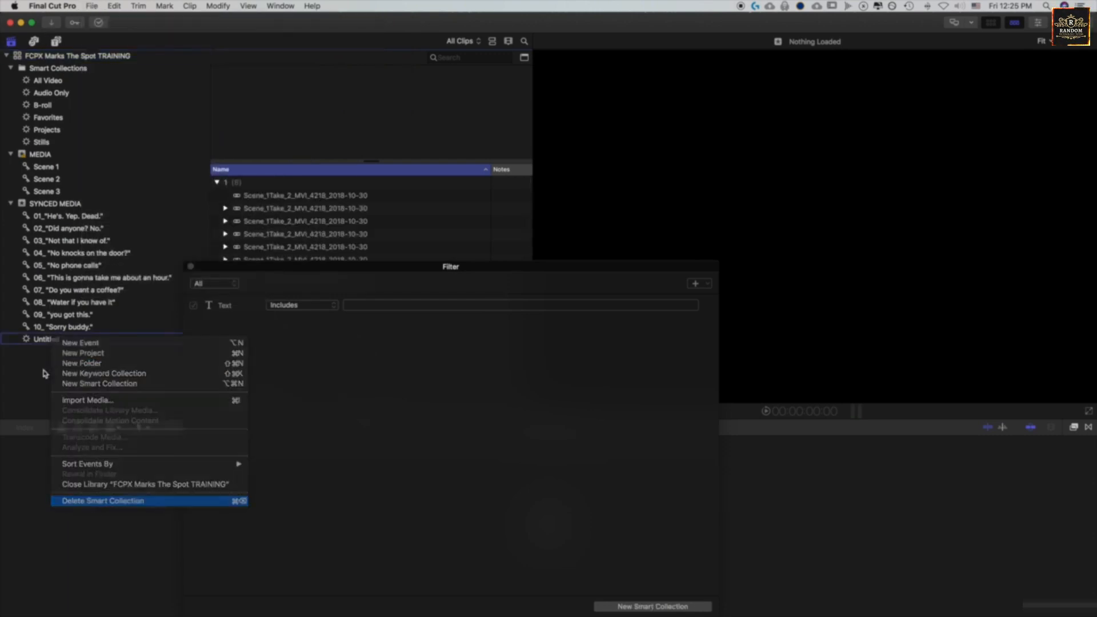
{"action": "left_click", "coordinate": [91, 500]}
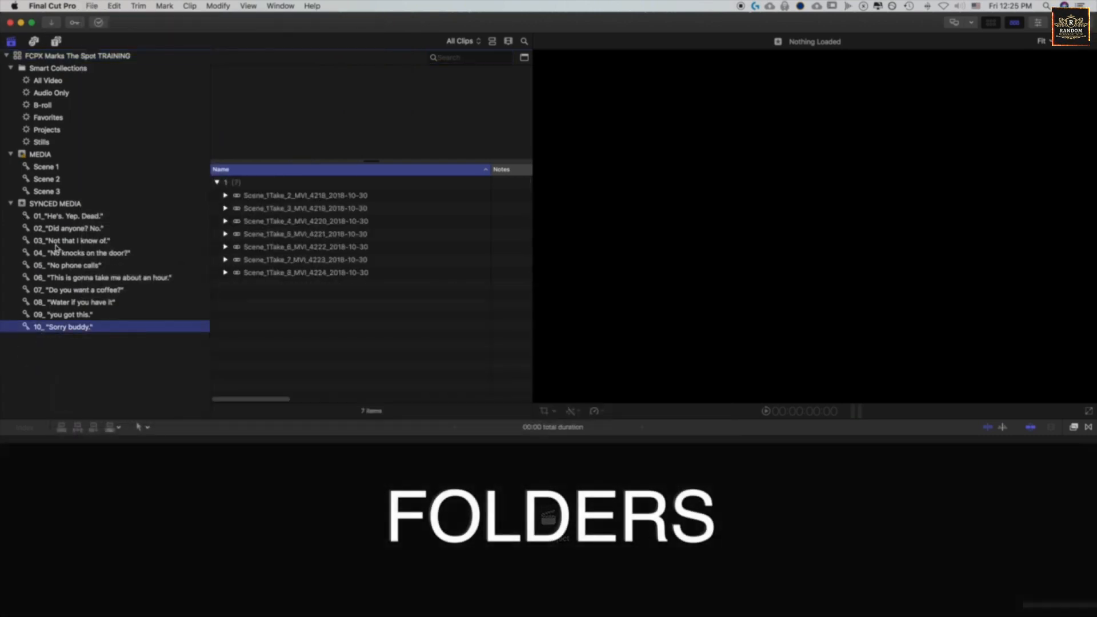
- Create a folder named "Scene 1 Line Stringouts" in the SYNCED MEDIA event
{"action": "right_click", "coordinate": [45, 361]}
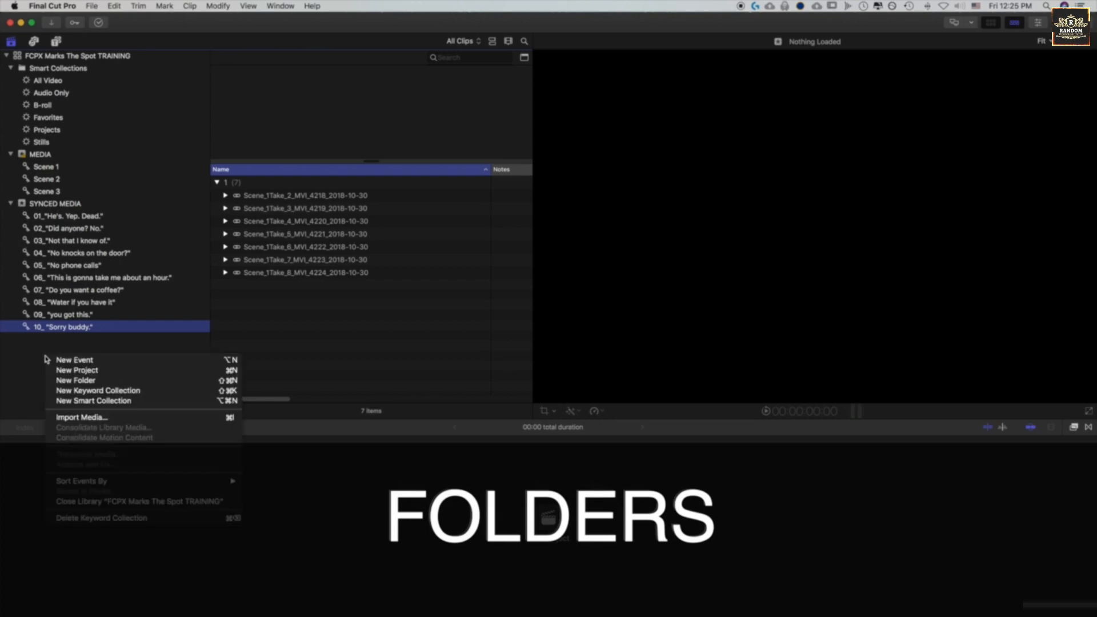
{"action": "left_click", "coordinate": [78, 381]}
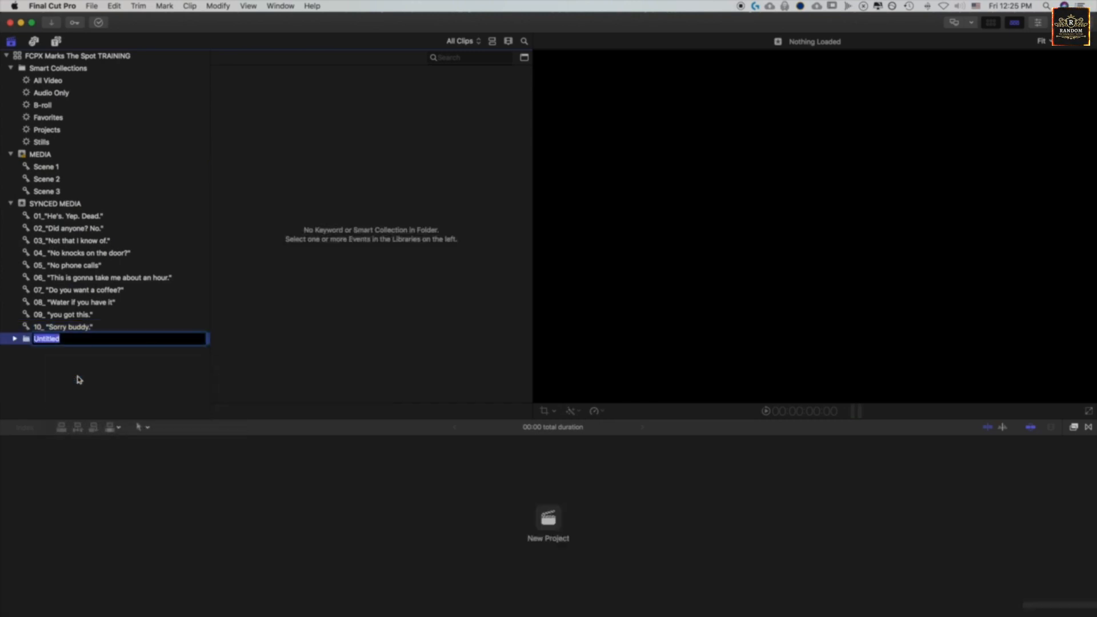
{"action": "type", "text": "Scene 1 L"}
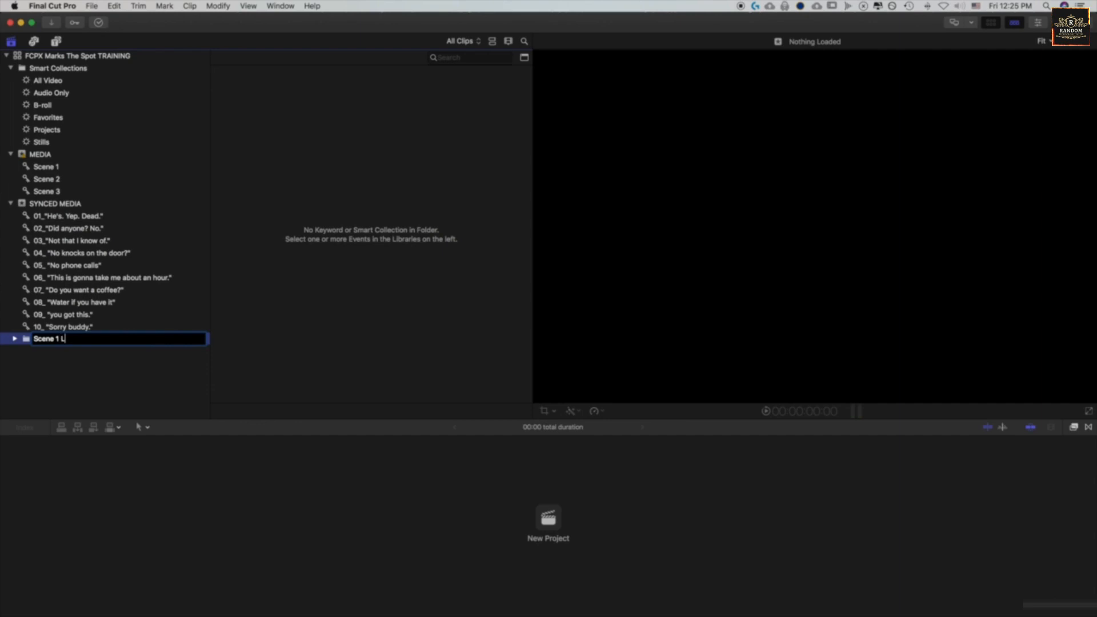
{"action": "type", "text": "un"}
{"action": "key", "text": "XF86AudioRaiseVolume"}
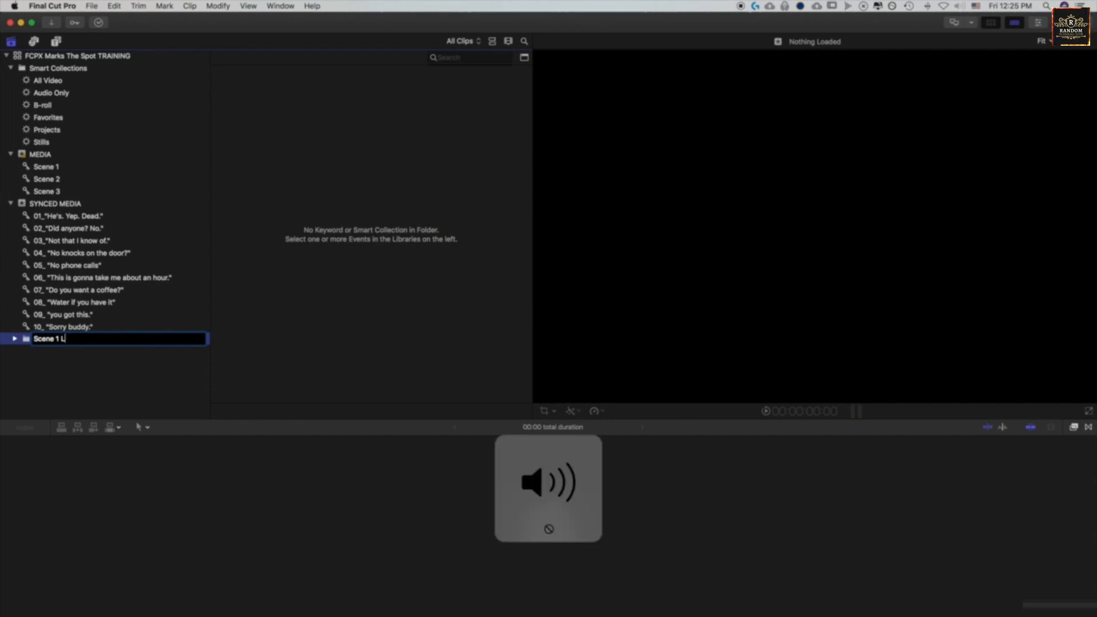
{"action": "type", "text": "ine Stringouts"}
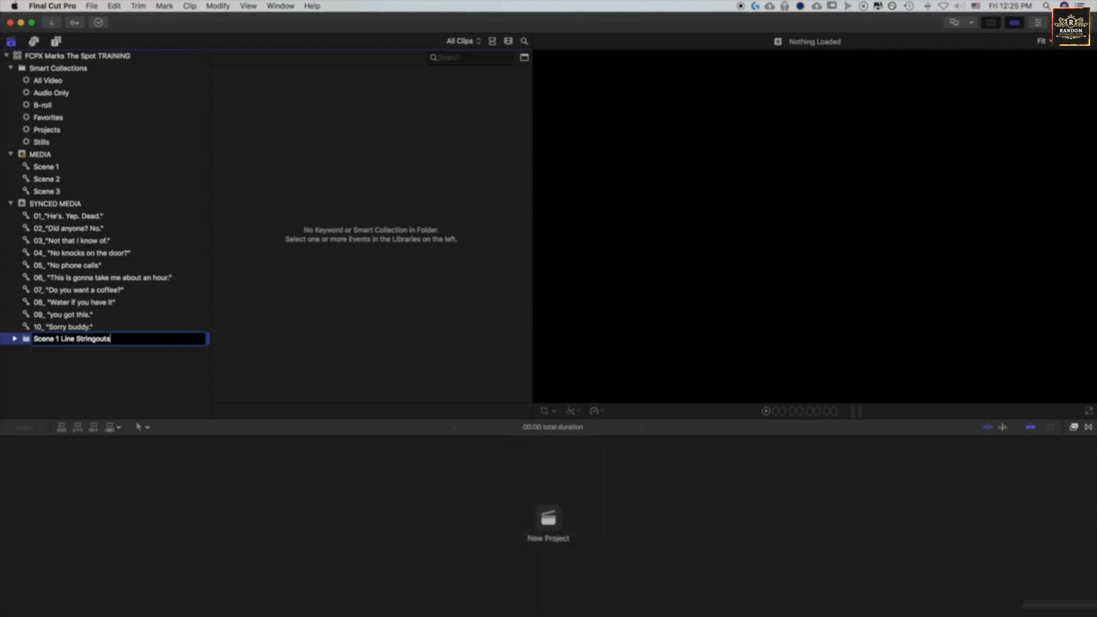
{"action": "key", "text": "Return"}
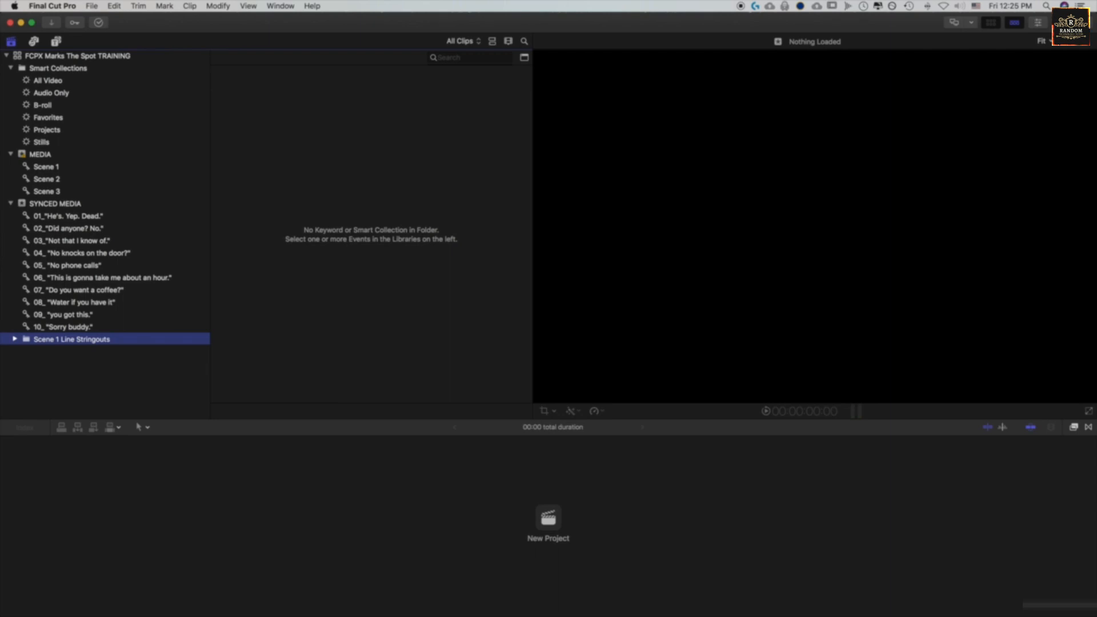
- Move all ten line keyword collections, 01 to 10, into the Scene 1 Line Stringouts folder and collapse the folder
{"action": "left_click", "coordinate": [84, 328]}
{"action": "left_click", "coordinate": [66, 221], "text": "shift"}
{"action": "left_click_drag", "start_coordinate": [65, 221], "coordinate": [57, 339]}
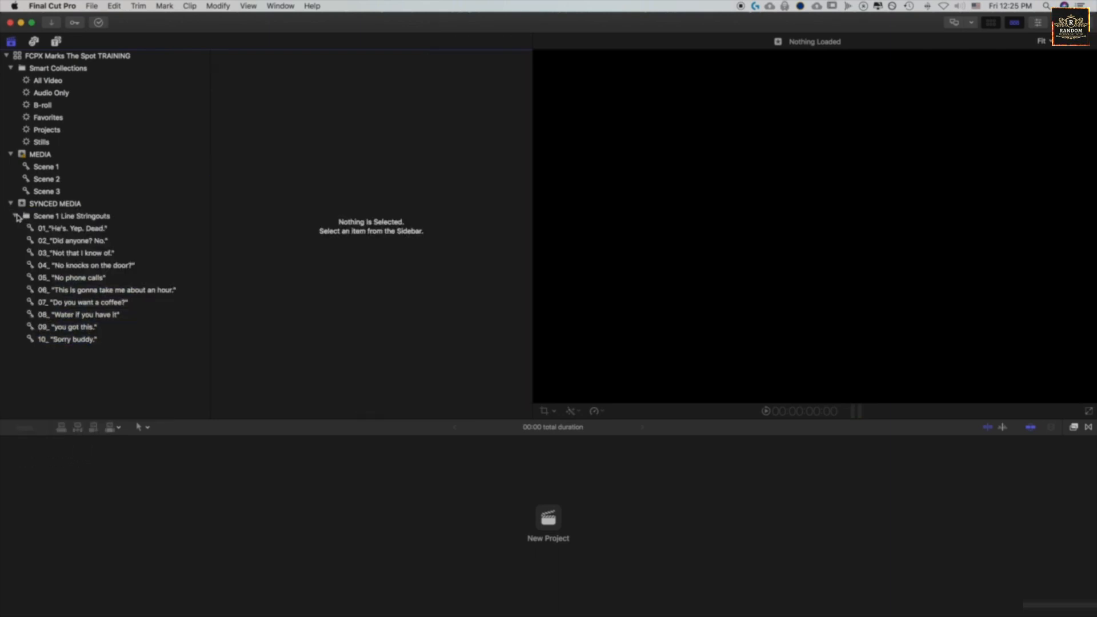
{"action": "left_click", "coordinate": [15, 217]}
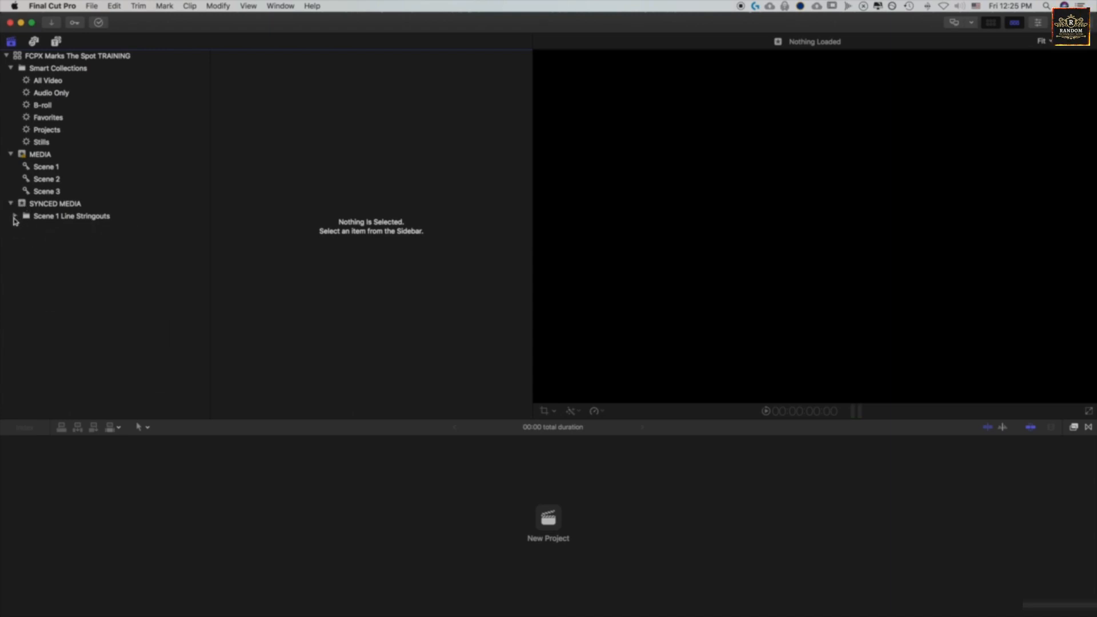
{"action": "left_click", "coordinate": [15, 217]}
{"action": "left_click", "coordinate": [15, 217]}
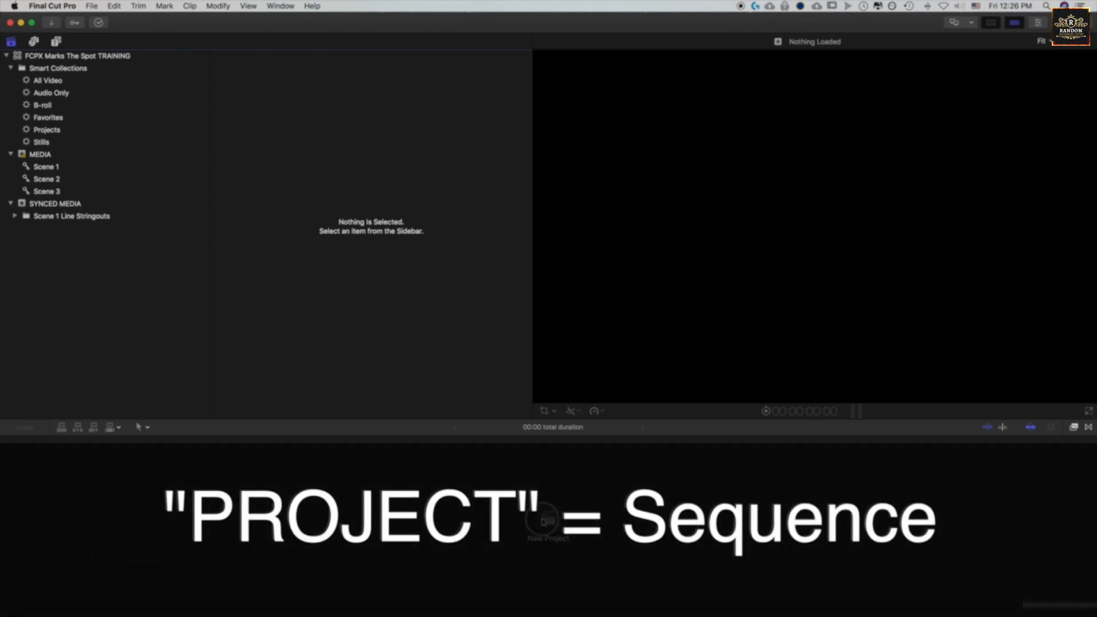
- Create a project named "FCPX MarksSpot Training" in the SYNCED MEDIA event, keeping the default video and audio settings
{"action": "left_click", "coordinate": [543, 521]}
{"action": "type", "text": "FC"}
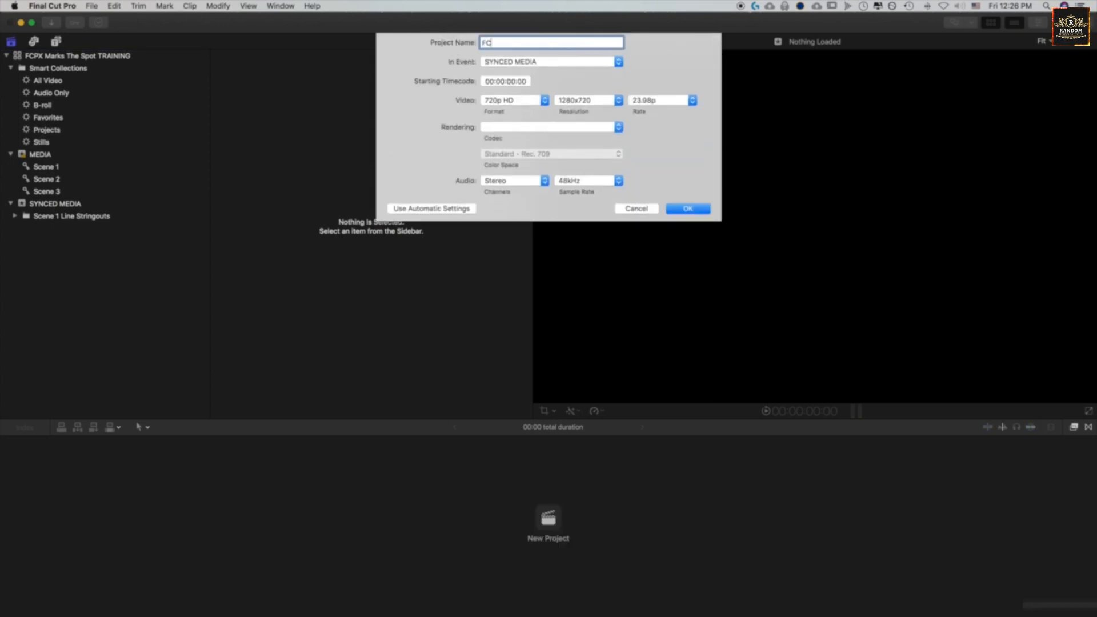
{"action": "type", "text": "PX MarksSPot Training"}
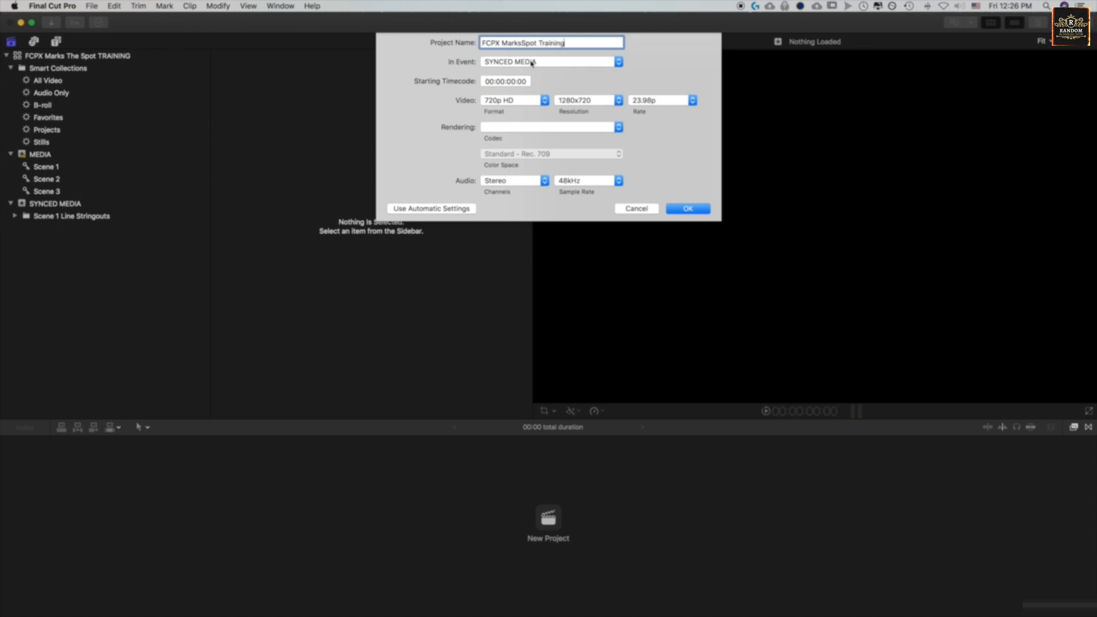
{"action": "left_click", "coordinate": [532, 63]}
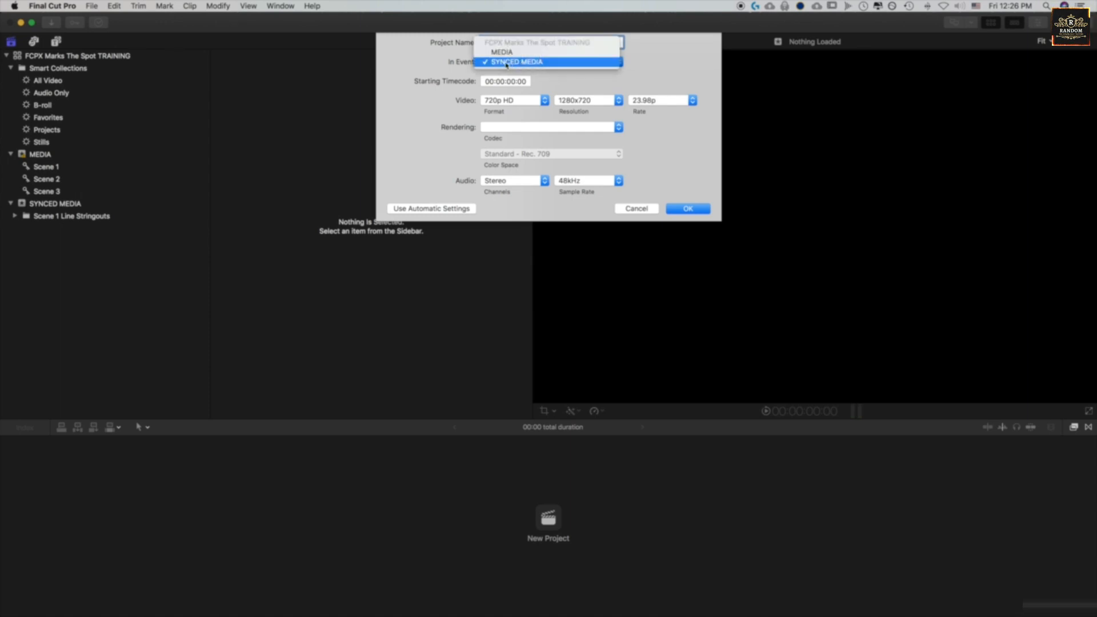
{"action": "left_click", "coordinate": [512, 63]}
{"action": "left_click", "coordinate": [703, 209]}
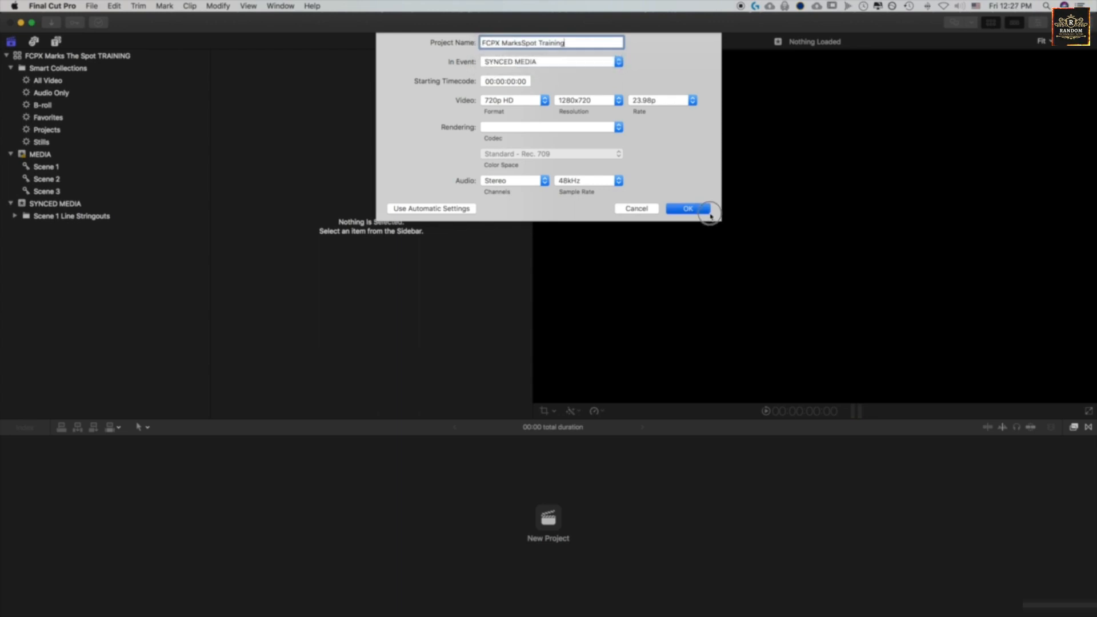